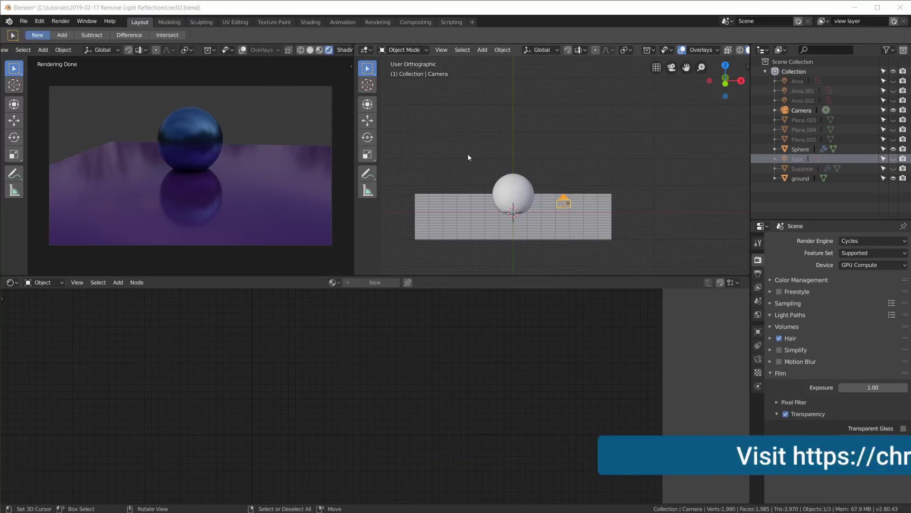
- Select the sphere, then the ground plane to show Material.001's purple Principled BSDF
left_click(511, 186)
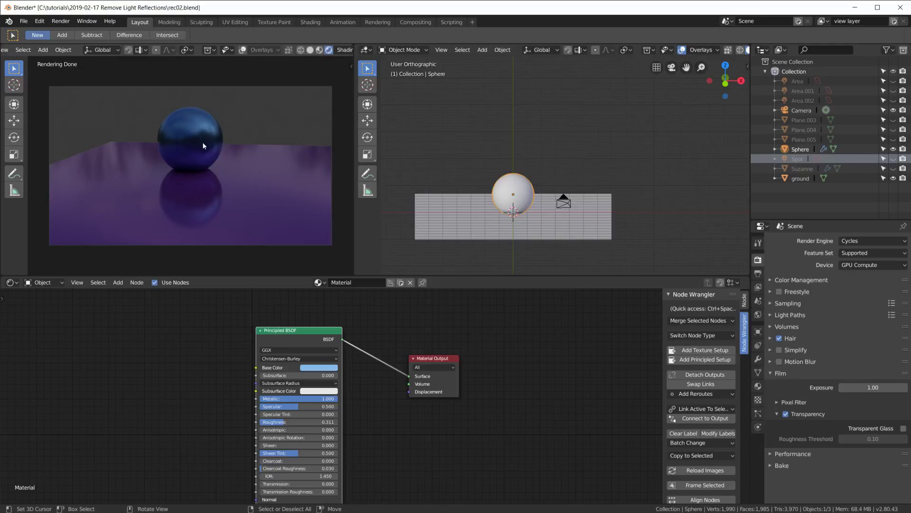
scroll(336, 424, "up", 2)
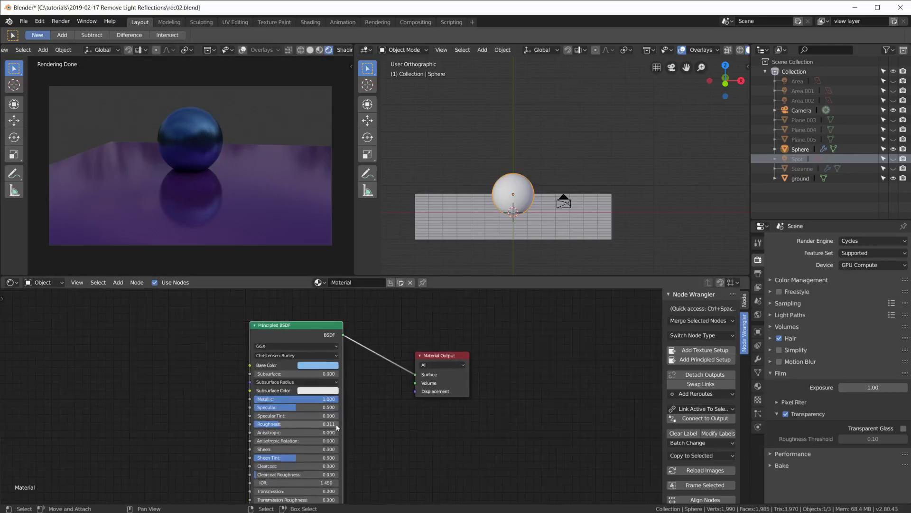
left_click(459, 231)
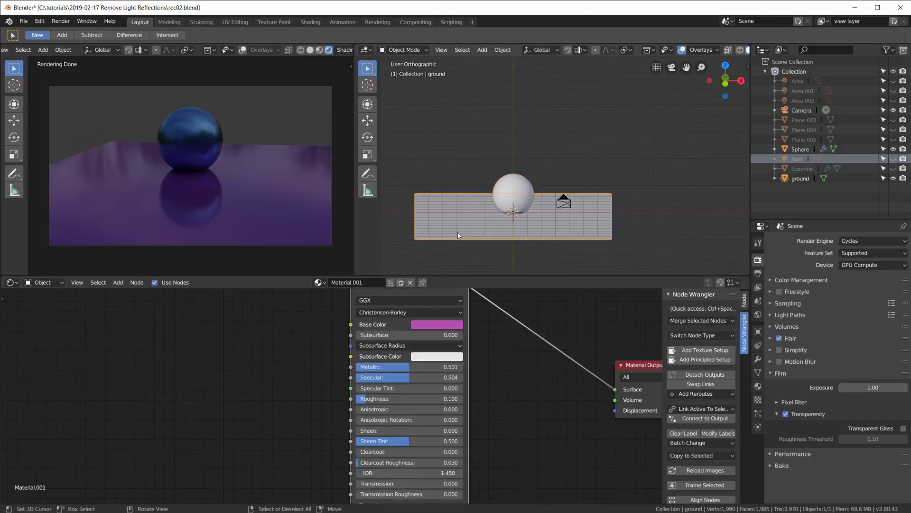
scroll(409, 358, "up", 3)
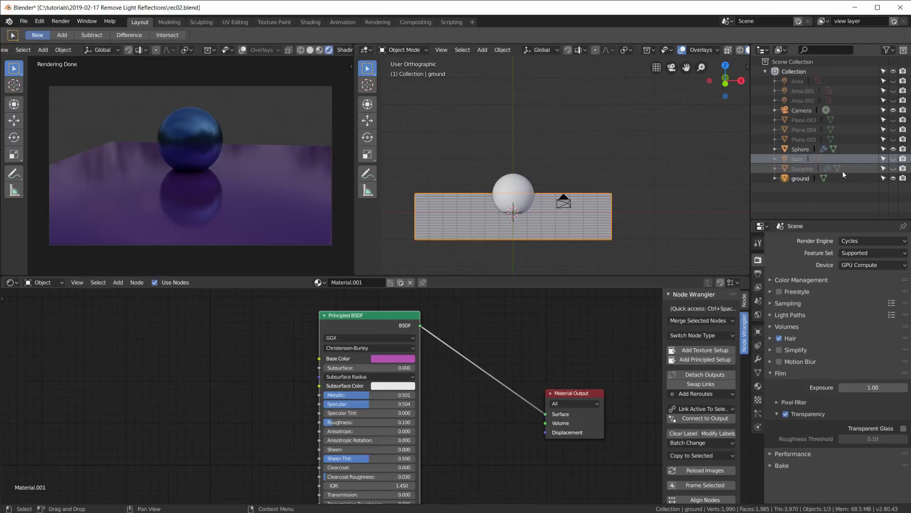
- Unhide Spot, Plane.003–005 and the Area, Area.001 and Area.002 lights in the Outliner
left_click(893, 159)
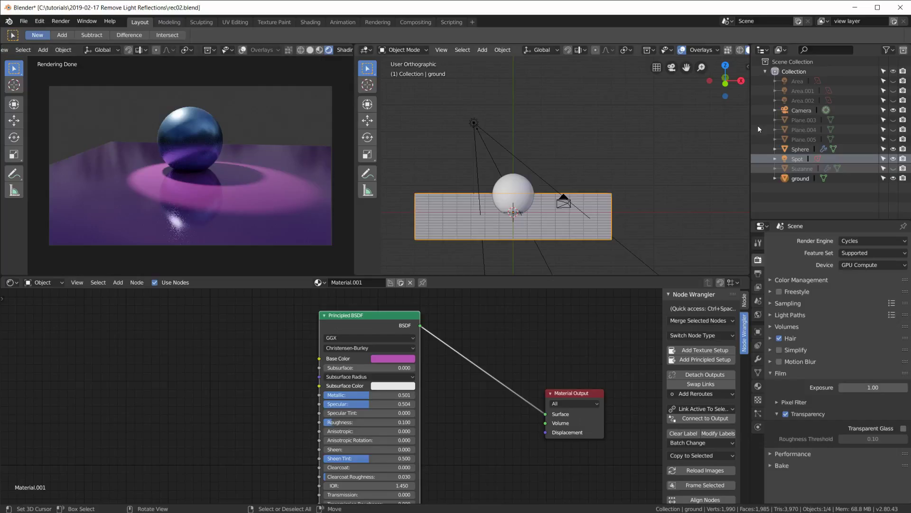
left_click(894, 120)
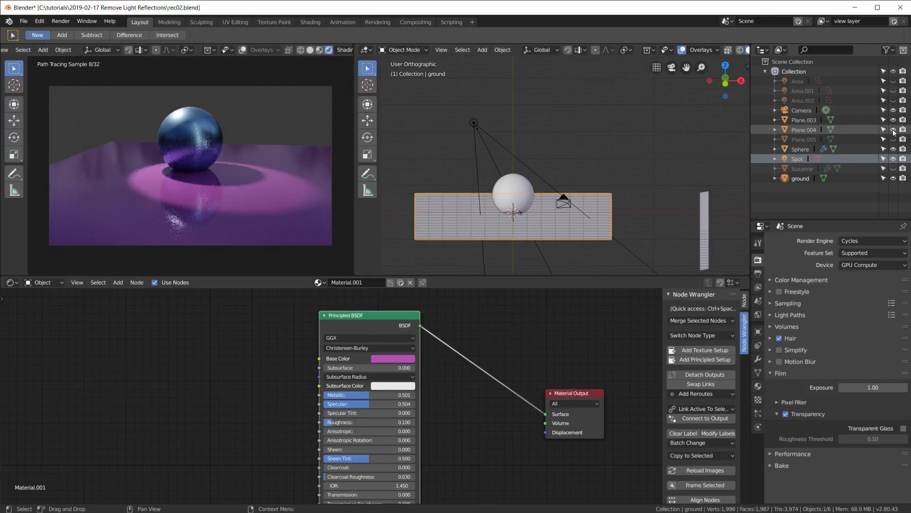
left_click(894, 139)
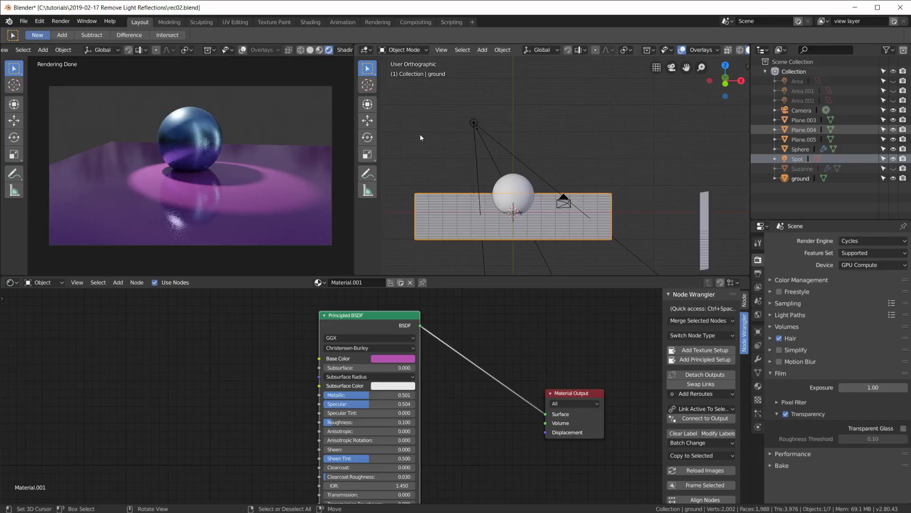
left_click(894, 81)
left_click_drag(894, 101, 894, 91)
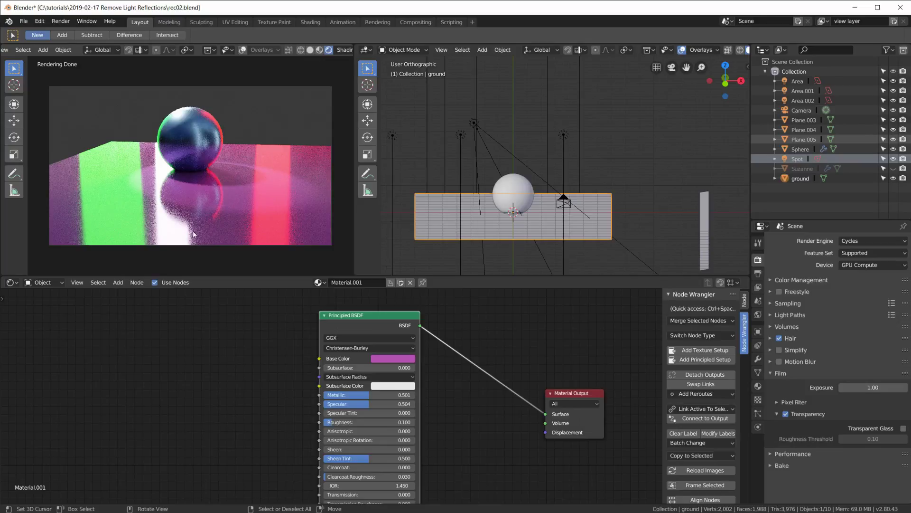
- Unhide and select Suzanne, framing its yellow Emission nodes in the editor
left_click(894, 169)
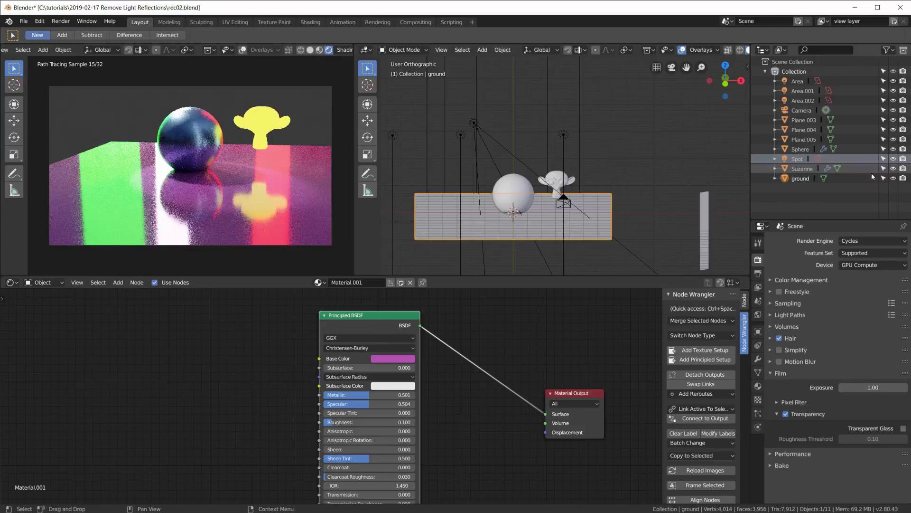
left_click(262, 122)
key("Home")
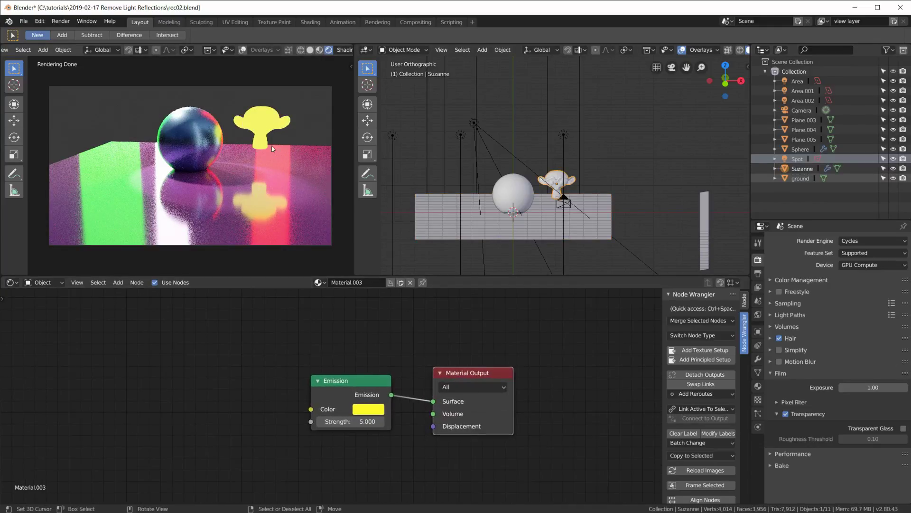
- Turn off Suzanne's Camera, Volume Scatter, Transmission and Shadow ray visibility
left_click(758, 333)
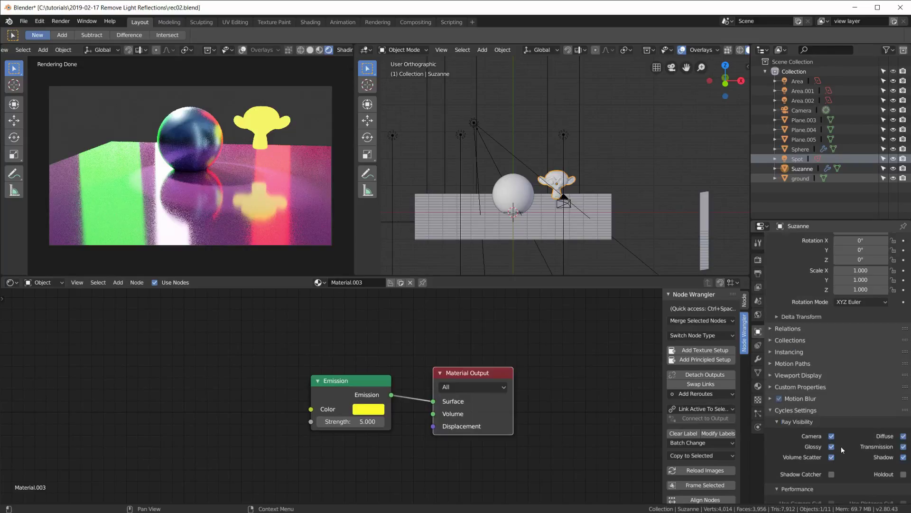
left_click(832, 435)
left_click(831, 457)
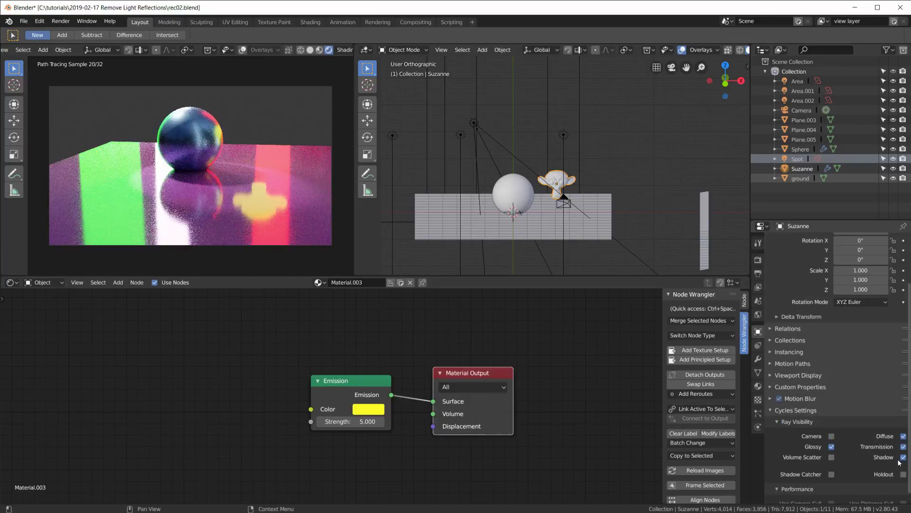
left_click(903, 456)
left_click(904, 447)
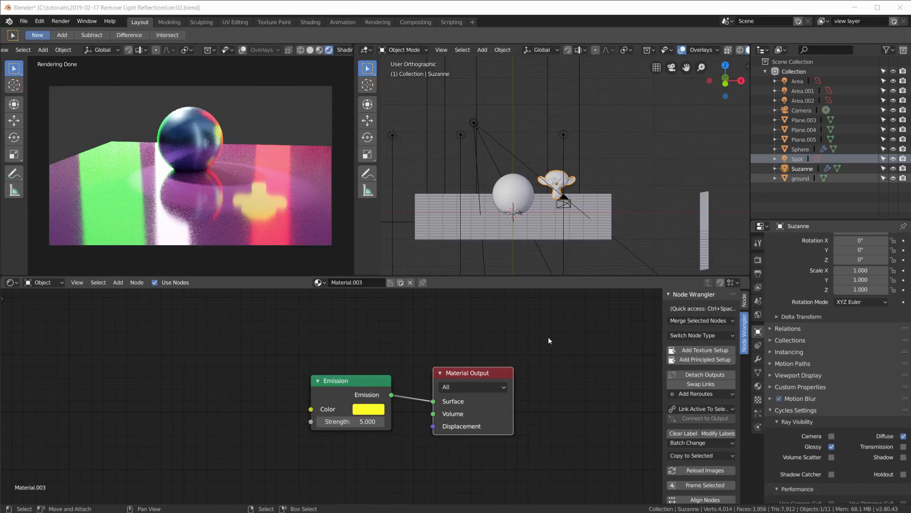
middle_click_drag(379, 359, 500, 448)
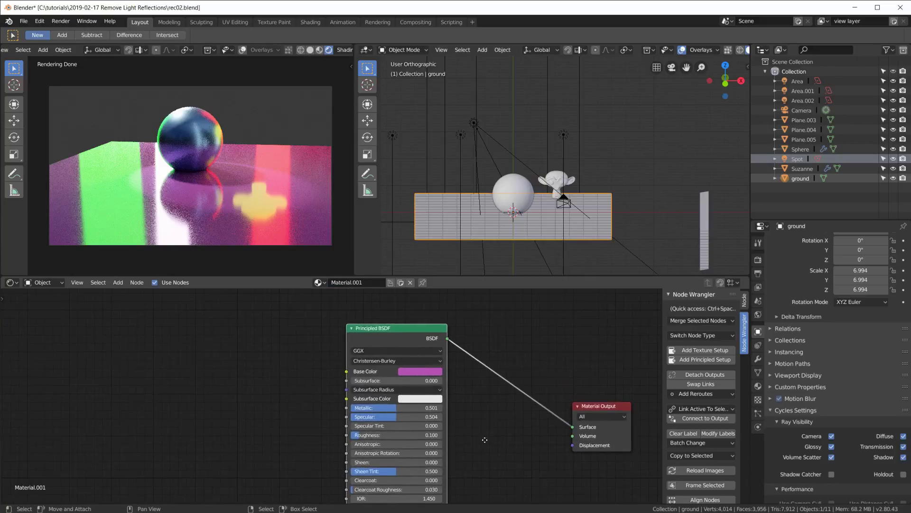
key("shift+a")
mouse_move(111, 393)
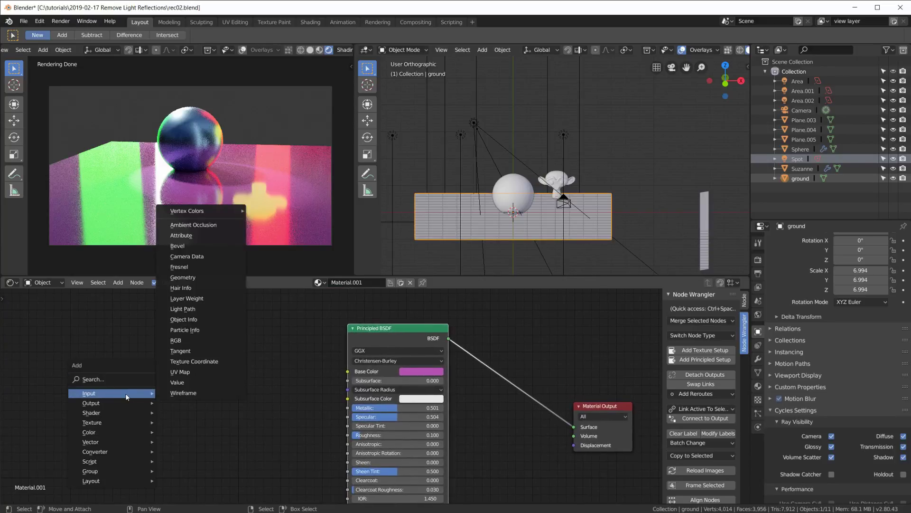
left_click(204, 308)
left_click(208, 340)
scroll(209, 370, "up", 2)
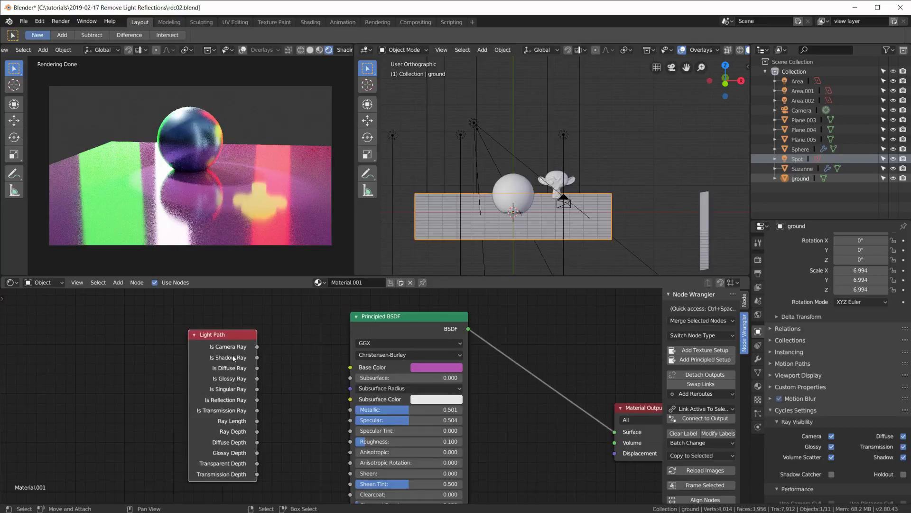
key("x")
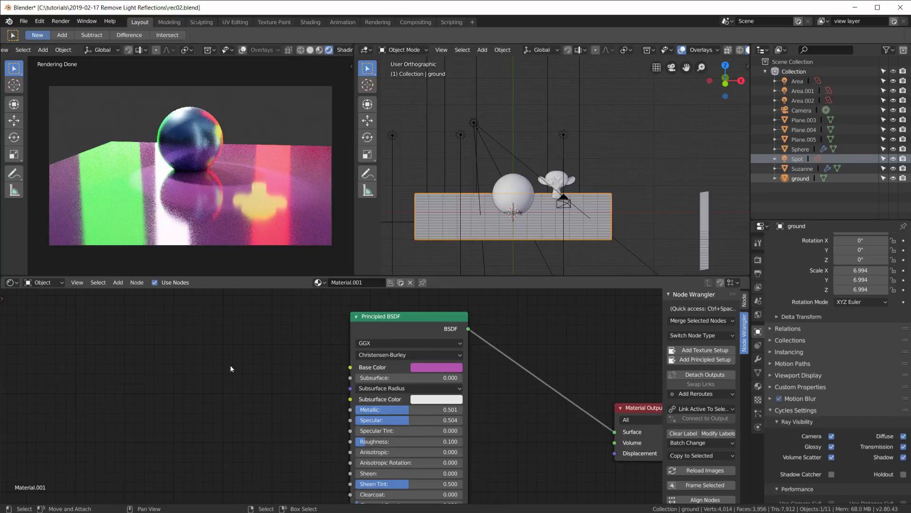
scroll(283, 400, "down", 1)
middle_click_drag(281, 407, 232, 378)
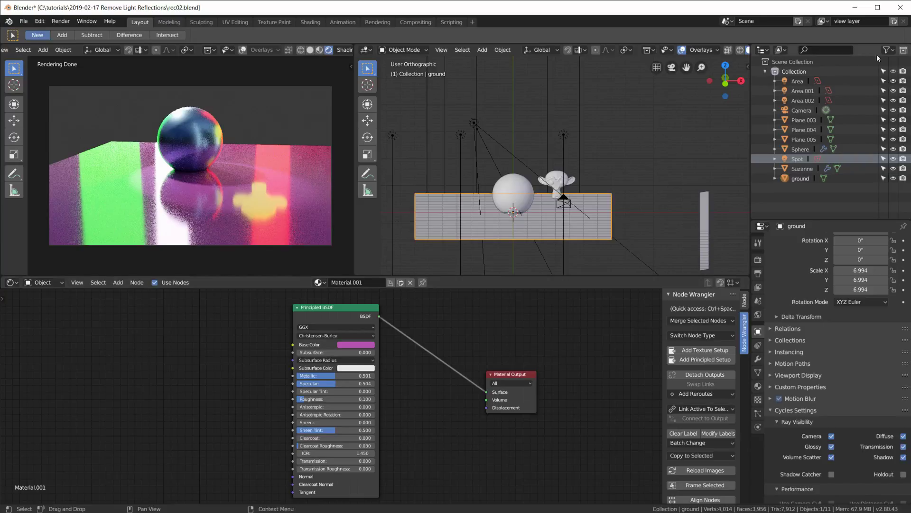
- Create a new collection named 'ground'
left_click(903, 50)
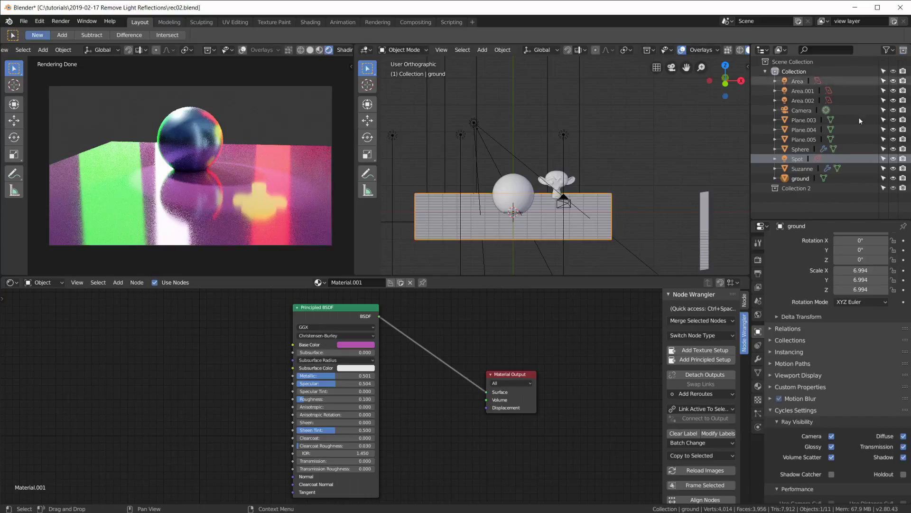
left_click(795, 189)
double_click(796, 190)
type("ground")
key("Return")
left_click(794, 71)
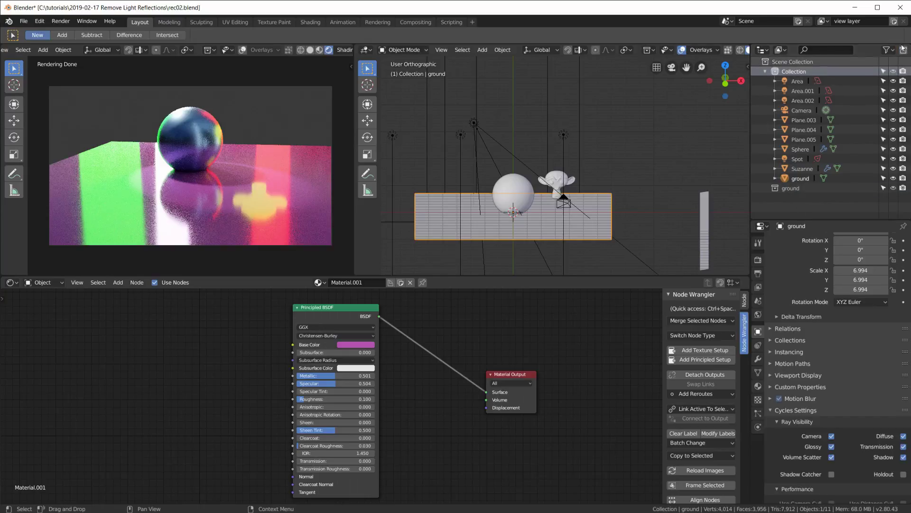
- Add 'product' and 'lights' collections inside the main Collection
left_click(904, 50)
double_click(802, 80)
type("product")
key("Return")
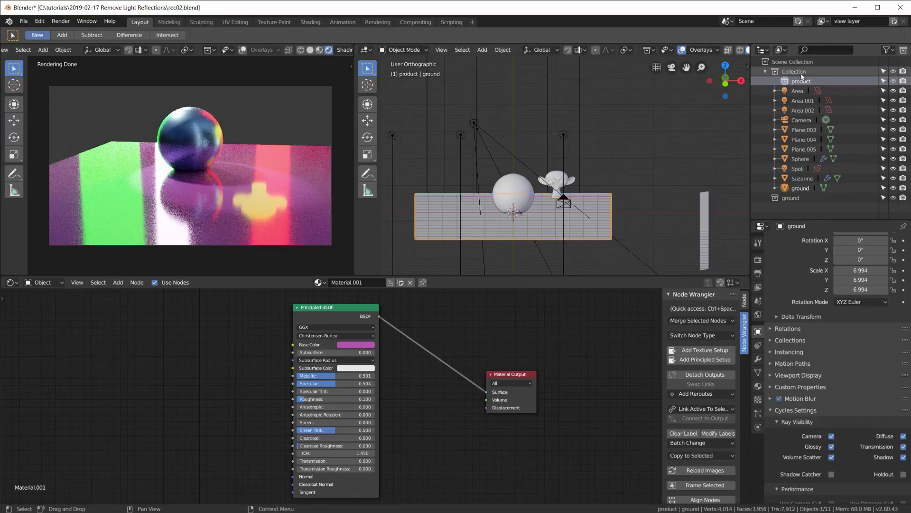
left_click(803, 71)
left_click(903, 50)
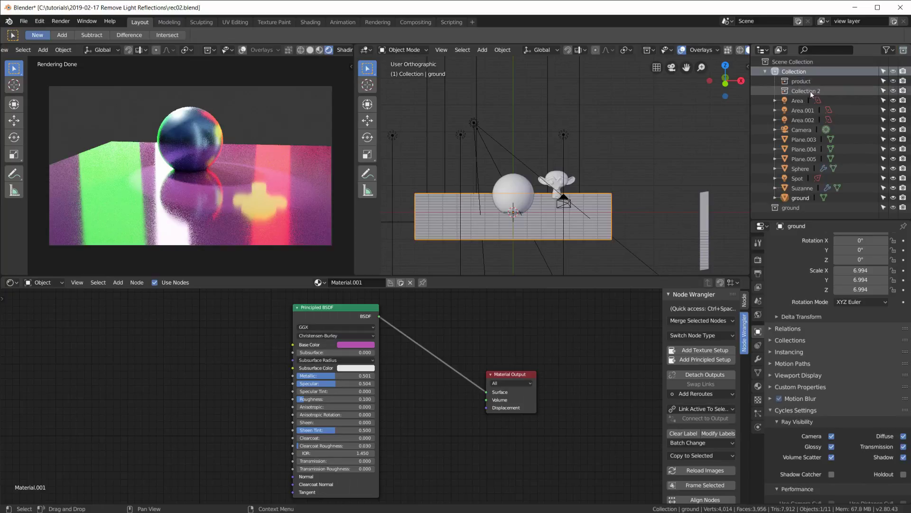
double_click(810, 91)
type("lights")
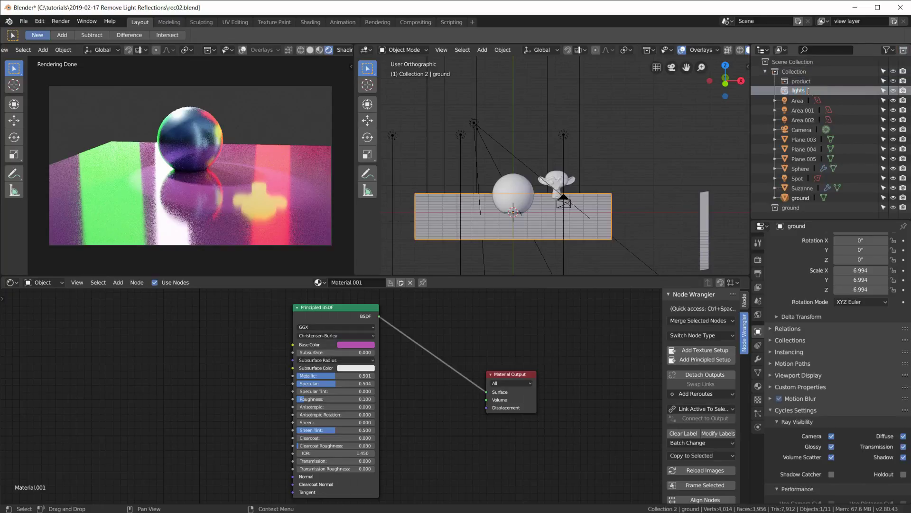
key("Return")
- Move Sphere to product, Area lights and Suzanne to lights, ground to ground; collapse Collection
left_click_drag(801, 168, 803, 83)
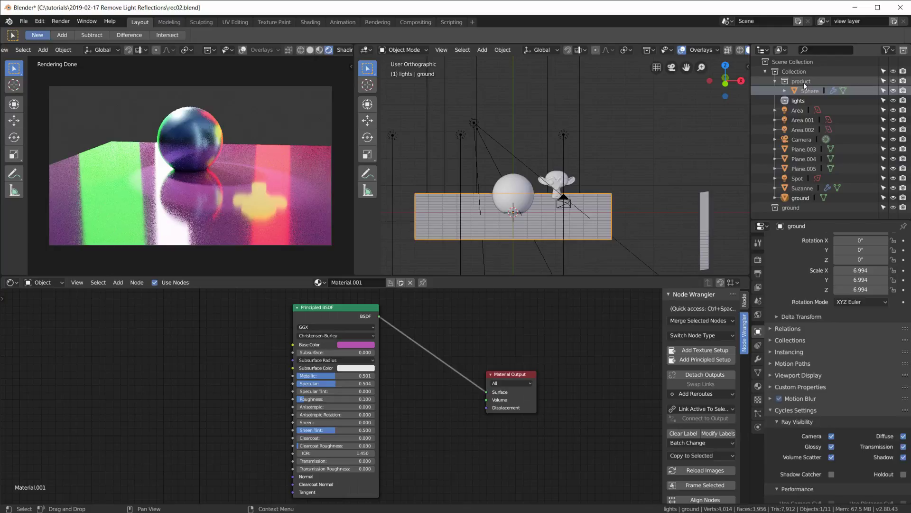
left_click(800, 112, "ctrl")
key("m")
left_click(719, 152)
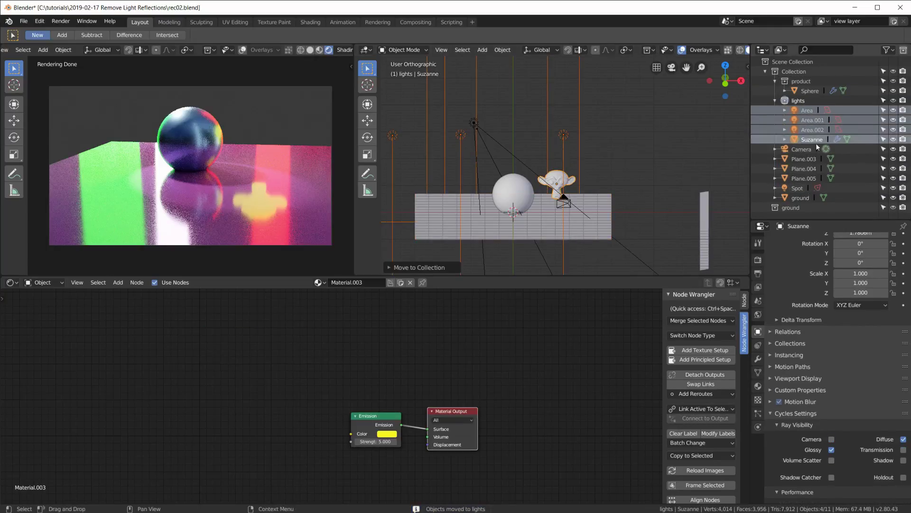
left_click_drag(820, 199, 791, 208)
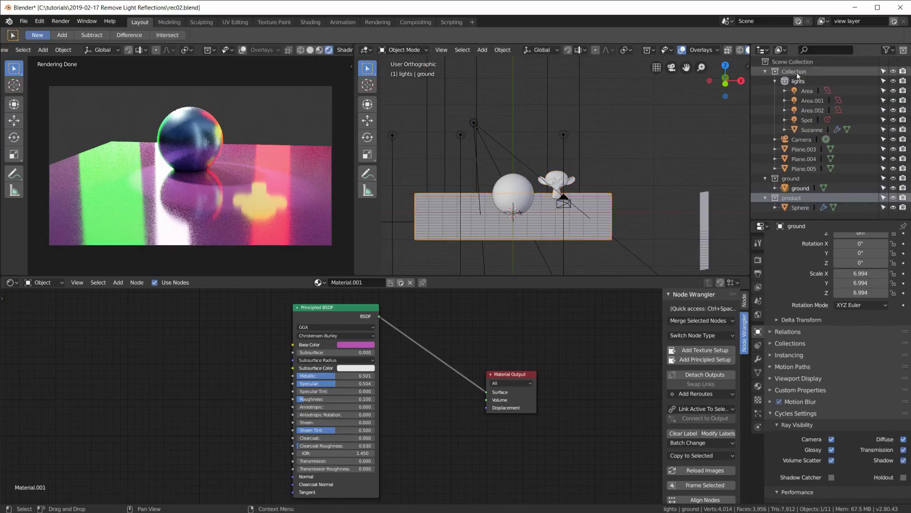
left_click(766, 71)
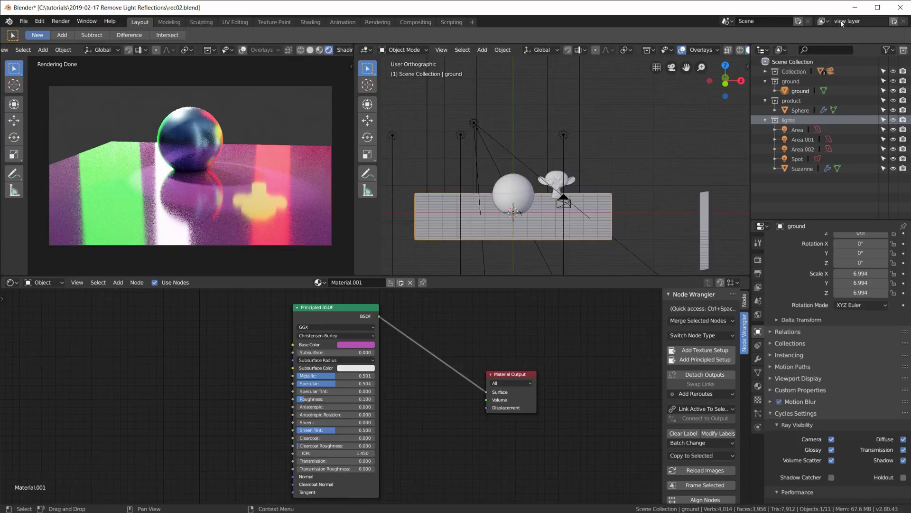
type("all")
- Name the view layer 'all' and add a second view layer named 'ground'
key("Return")
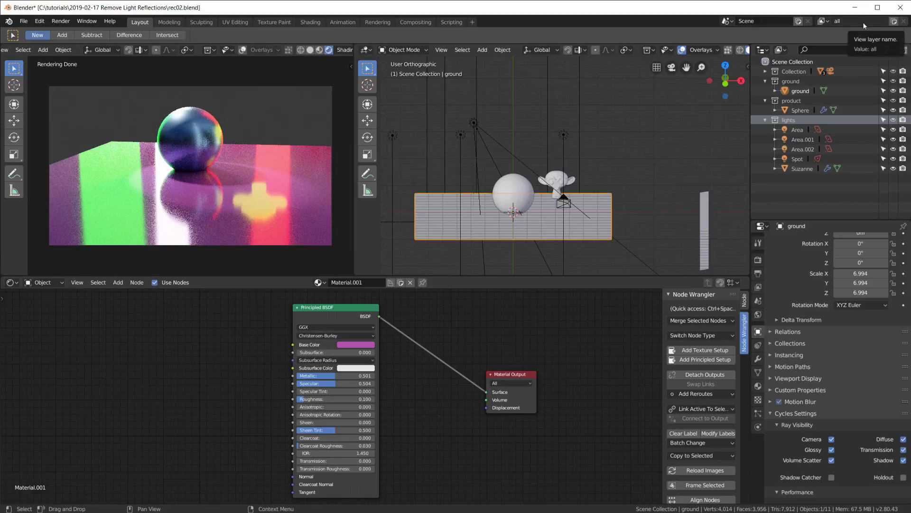
left_click(895, 23)
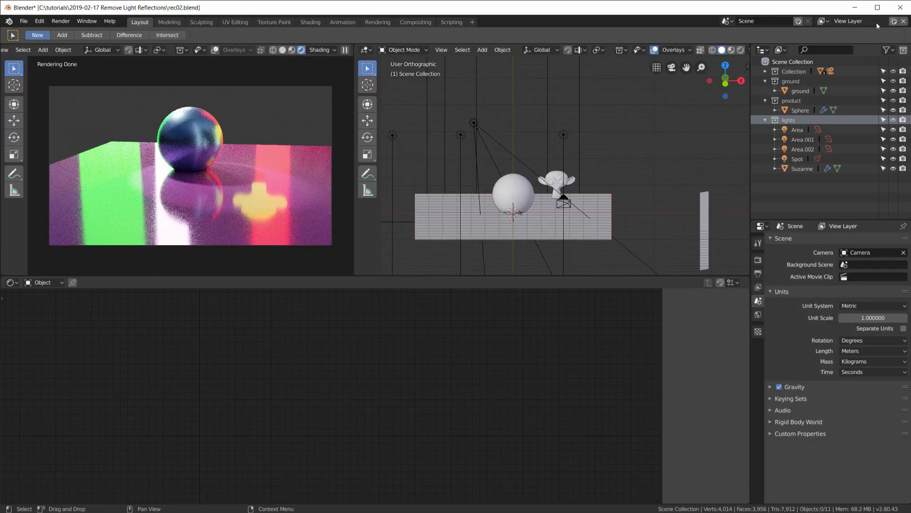
type("groi")
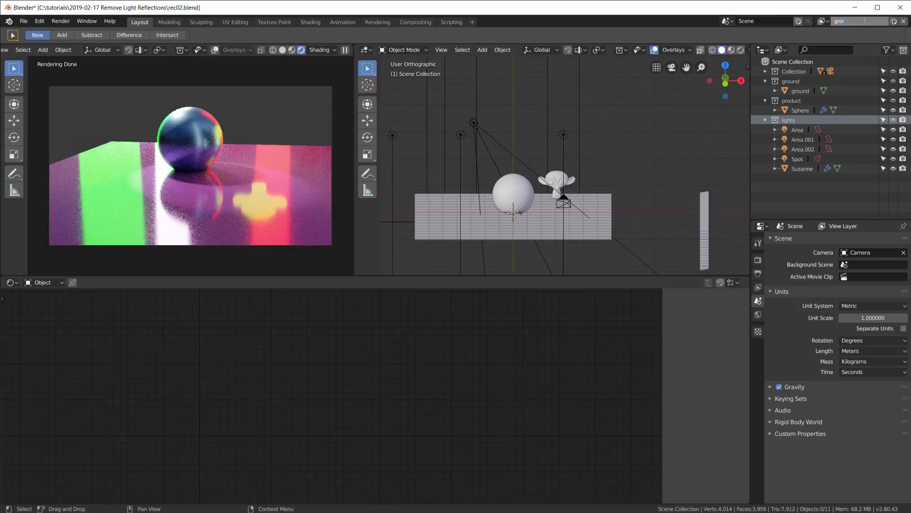
type("unnd")
key("Return")
- Exclude the lights and product collections from the ground layer, then render with F12
right_click(792, 119)
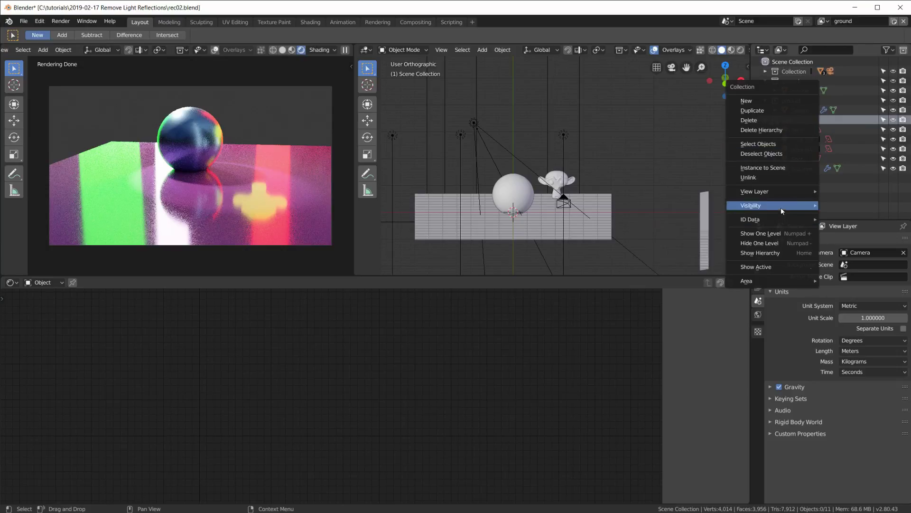
left_click(684, 192)
mouse_move(755, 191)
left_click(791, 101)
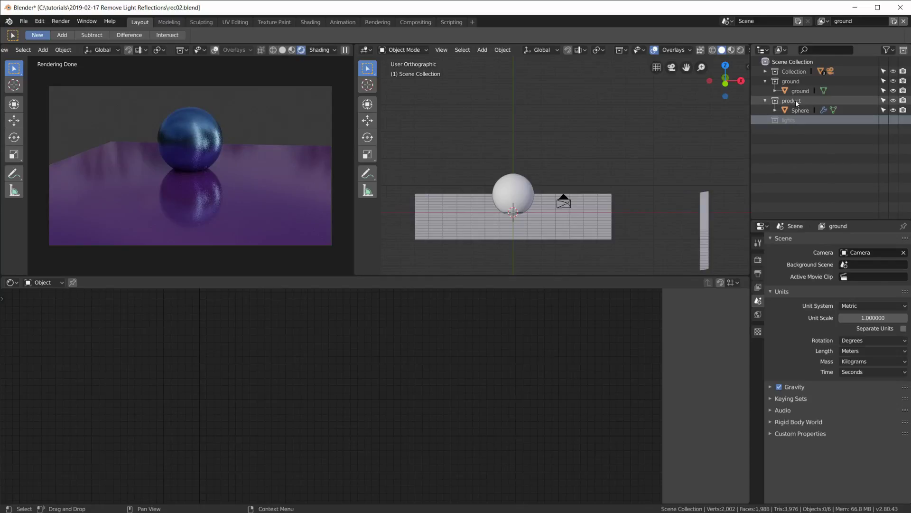
right_click(791, 101)
left_click(688, 132)
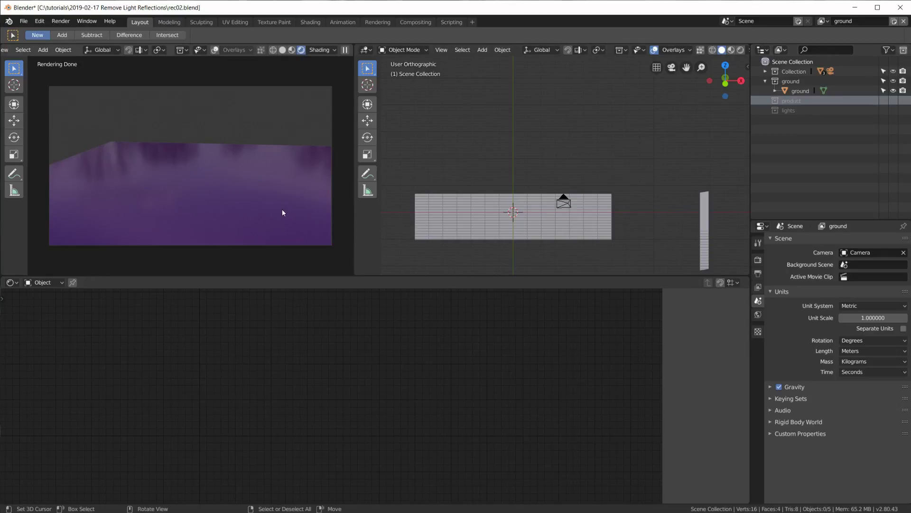
key("F12")
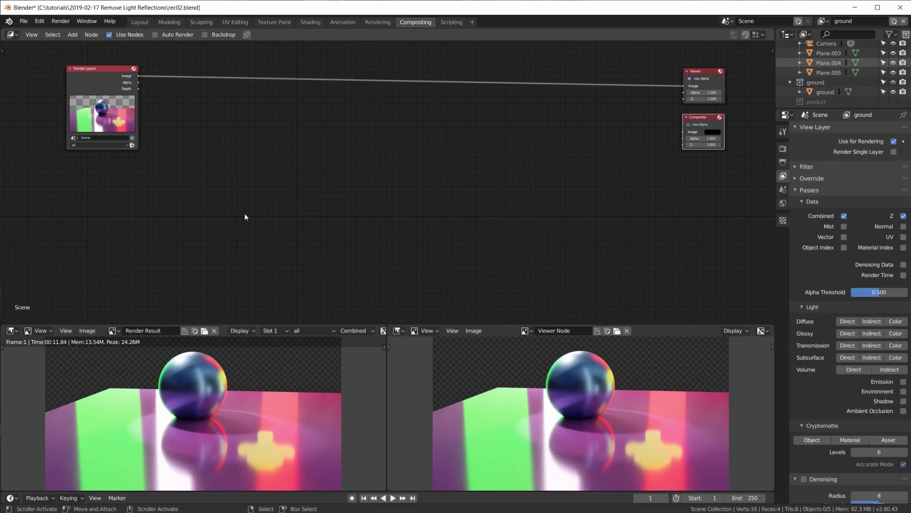
- Duplicate the Render Layers node and set the copy to the ground view layer
left_click(89, 76)
key("shift+d")
left_click(111, 214)
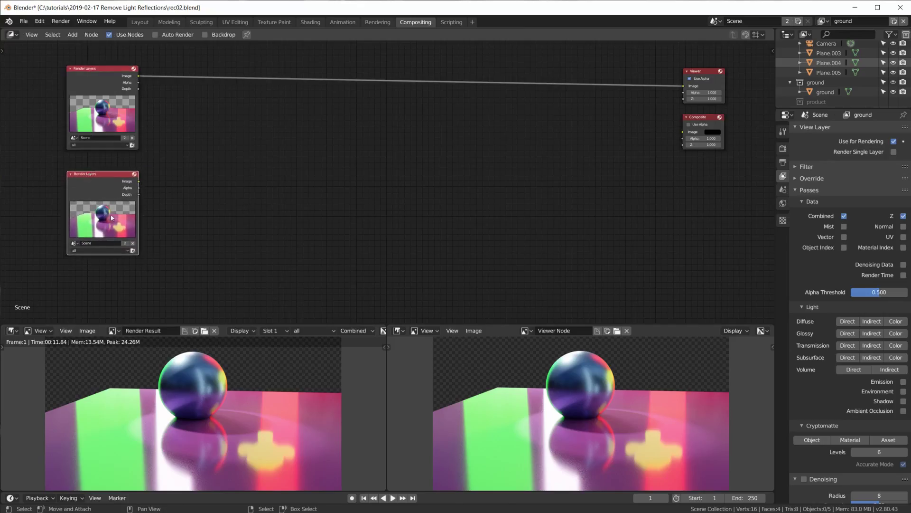
scroll(106, 146, "up", 4)
scroll(179, 167, "down", 2)
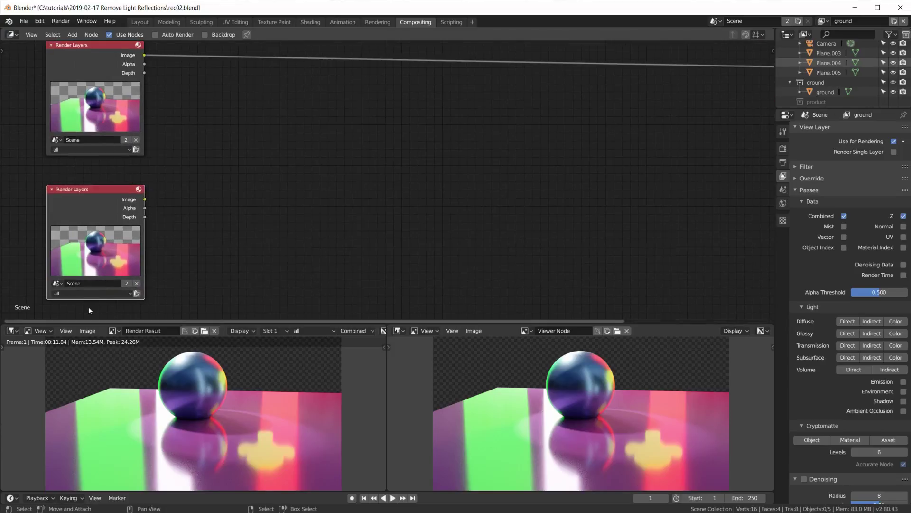
left_click(91, 293)
left_click(82, 275)
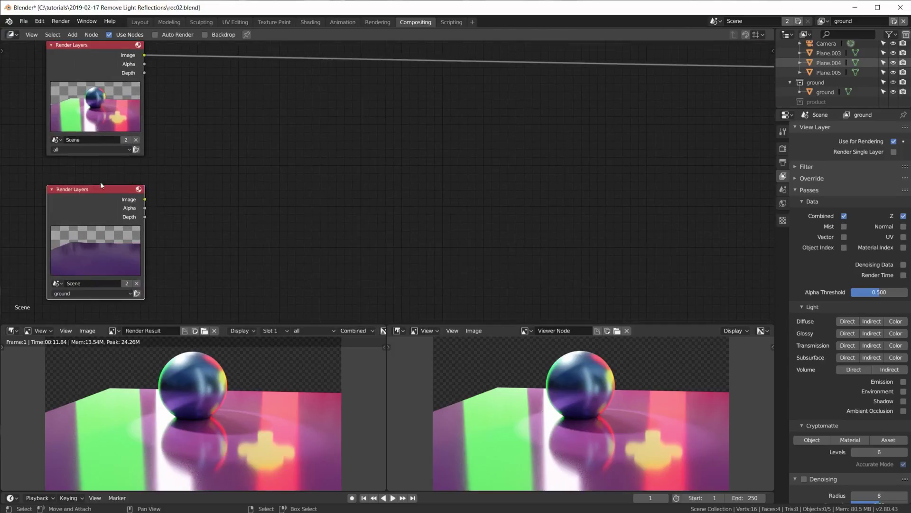
scroll(100, 229, "down", 2)
- Preview the ground and full render outputs, then switch the active view layer to all
key("Home")
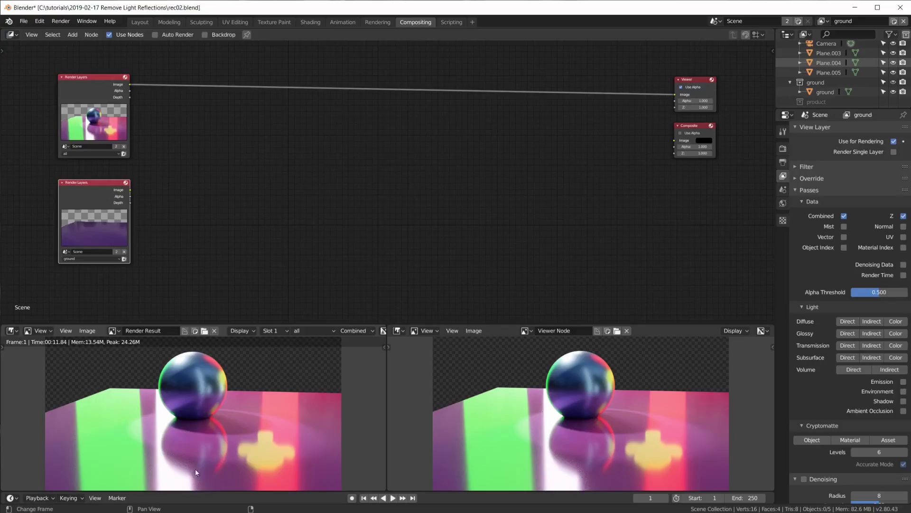
left_click(88, 187, "ctrl+shift")
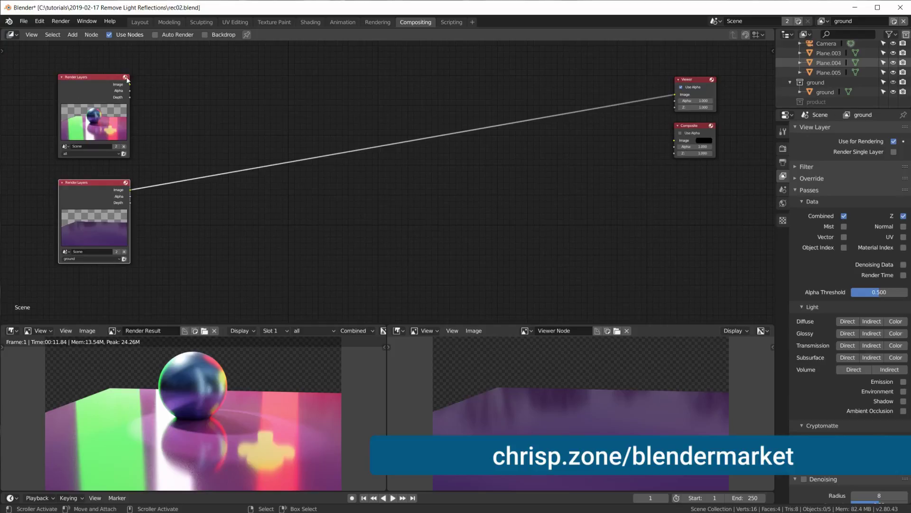
left_click(87, 84, "ctrl+shift")
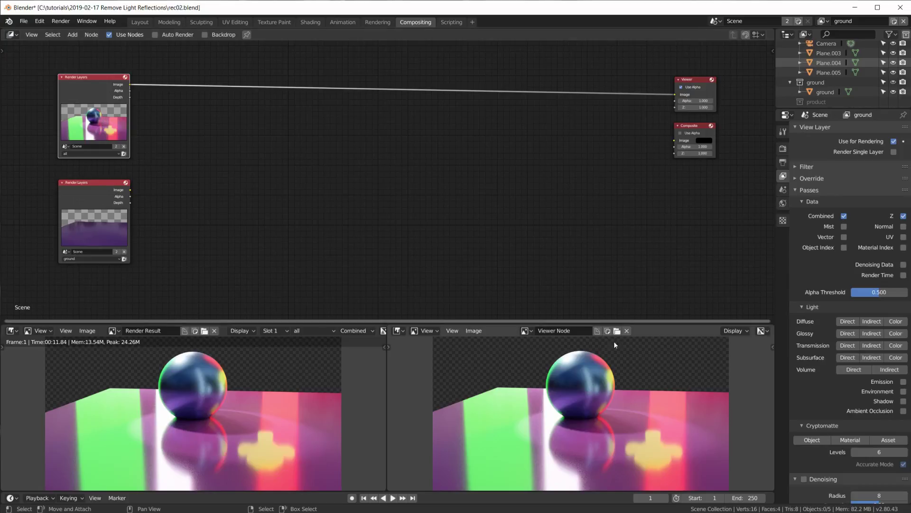
left_click(824, 20)
left_click(748, 36)
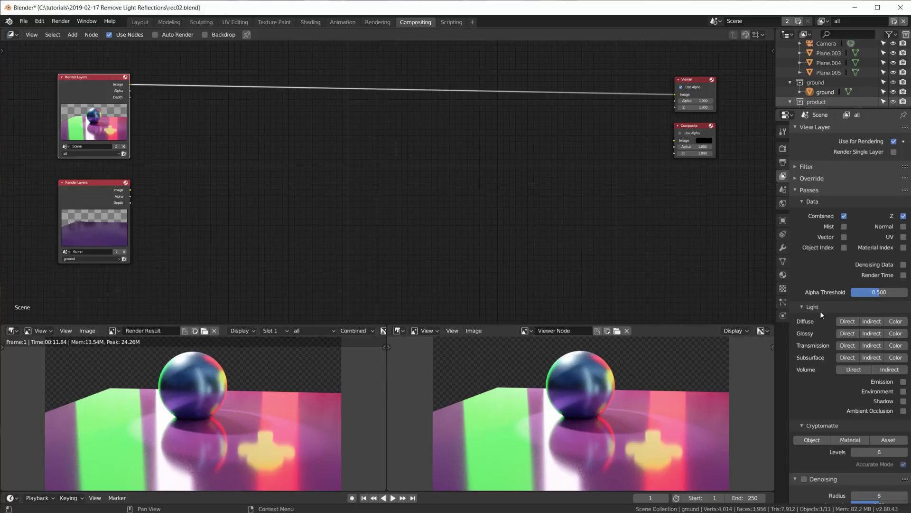
- Enable the Cryptomatte Object pass on the all layer and re-render with F12
left_click(814, 442)
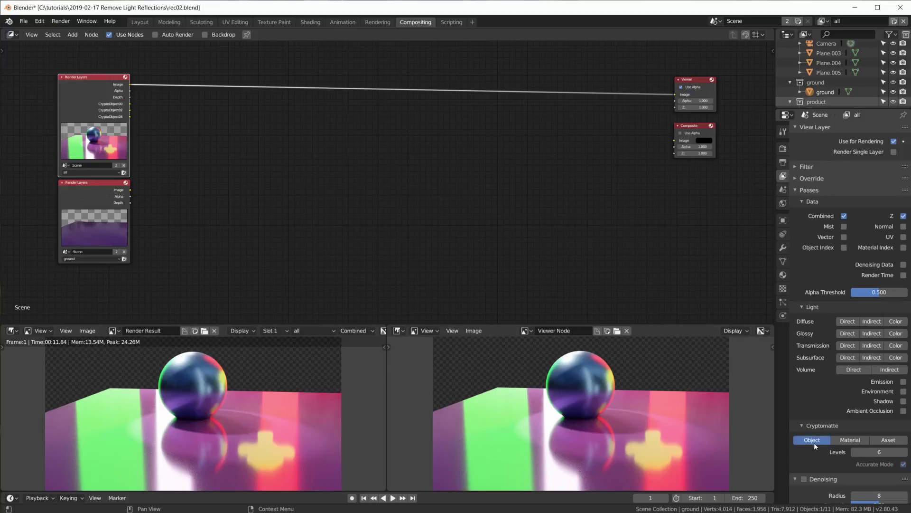
key("F12")
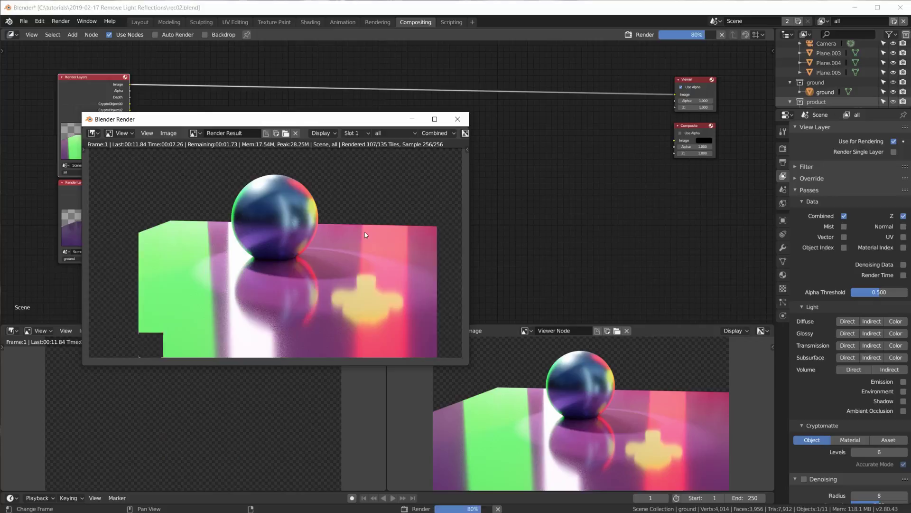
key("shift+a")
- Add a Cryptomatte node linked to the render Image and CryptoObject00, 02 and 04 passes
left_click(178, 123)
type("crypto")
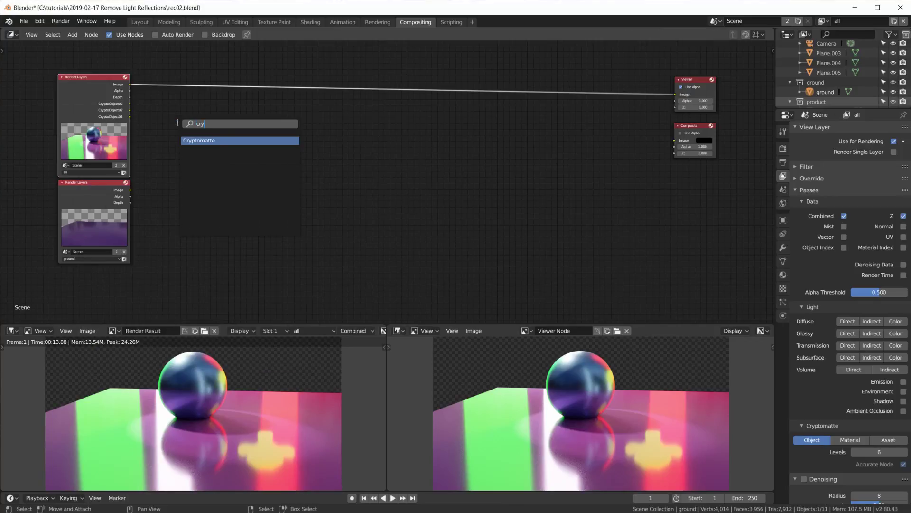
key("Return")
scroll(285, 242, "up", 2)
scroll(286, 243, "up", 1)
middle_click_drag(285, 242, 302, 172)
left_click_drag(172, 105, 218, 191)
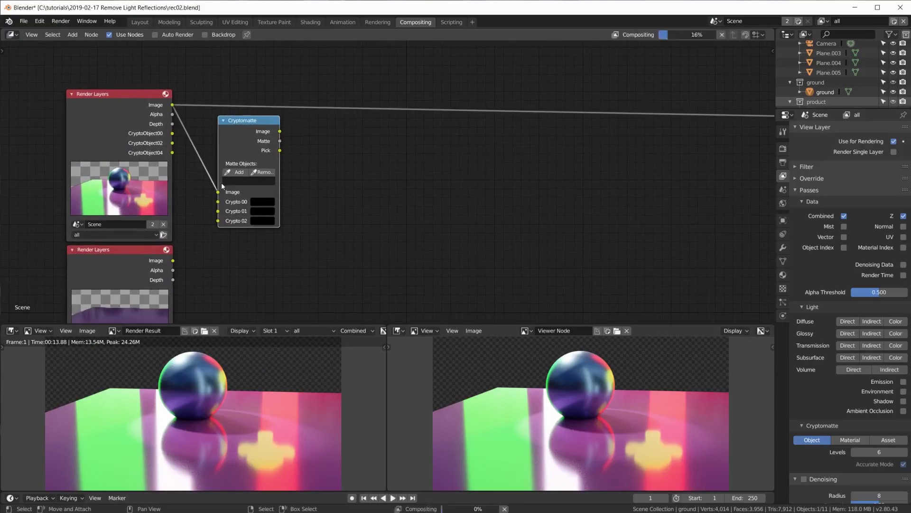
left_click_drag(171, 133, 217, 212)
left_click_drag(172, 152, 218, 221)
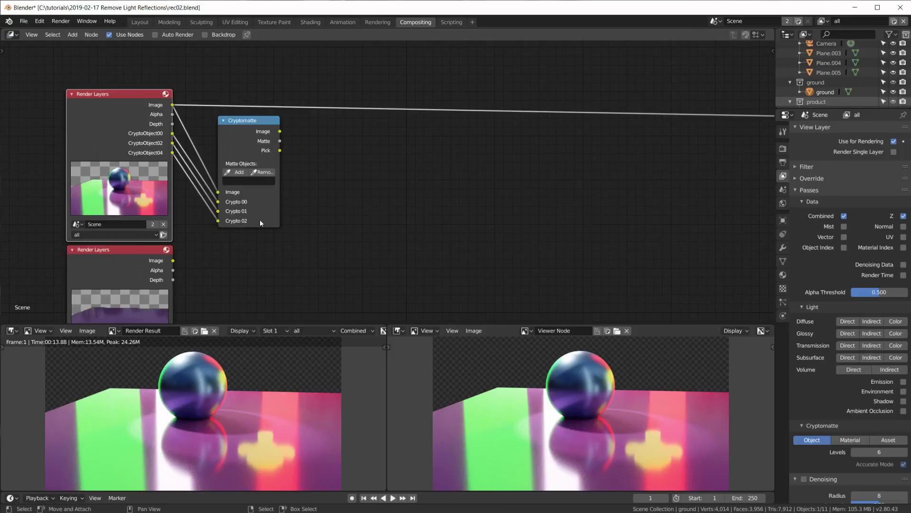
- Pick the cyan sphere as the matte object and preview it isolated in the viewer
left_click(245, 139, "ctrl+shift")
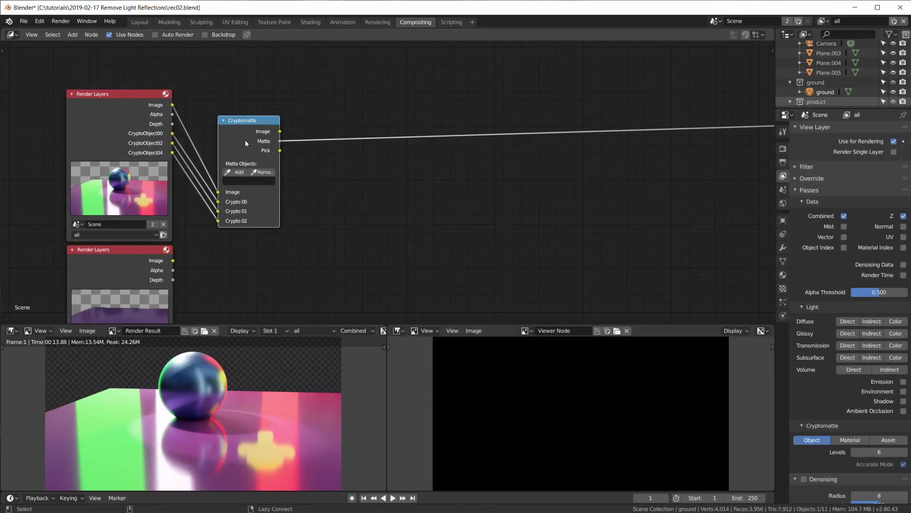
left_click(245, 140, "ctrl+shift")
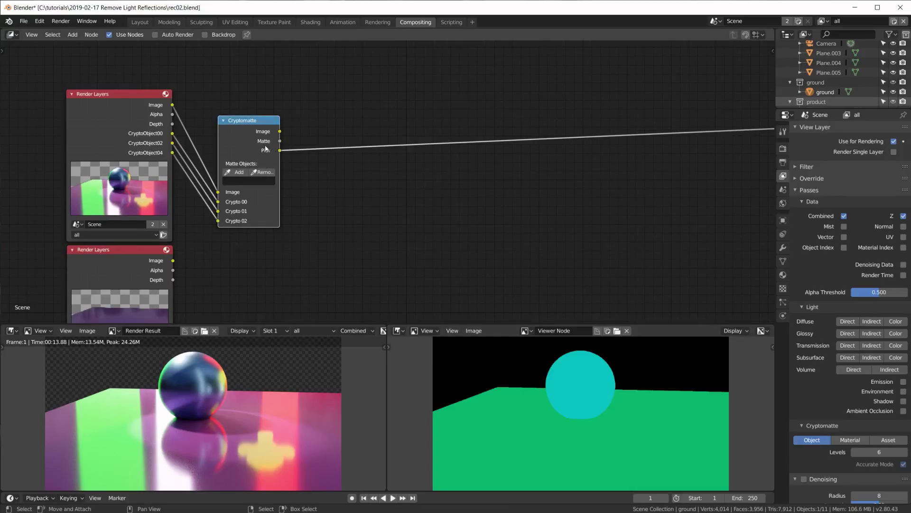
left_click(235, 172)
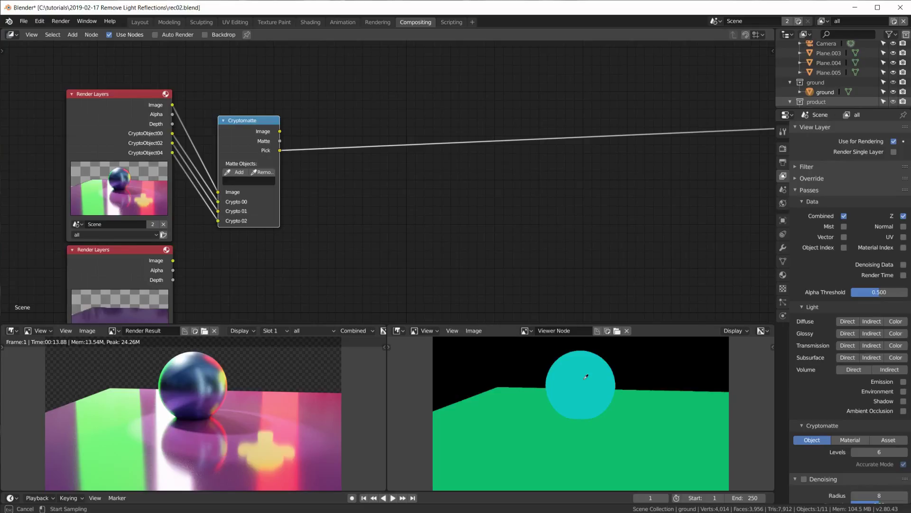
left_click(586, 376)
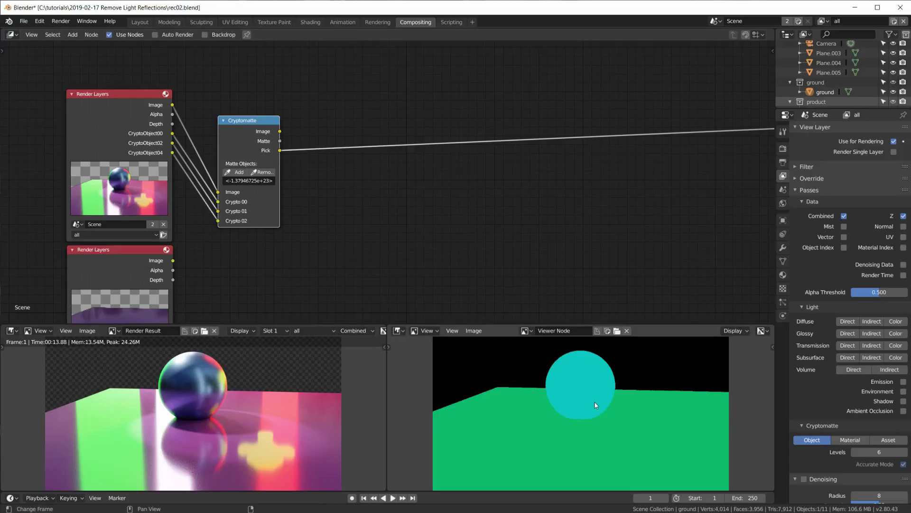
left_click(238, 173)
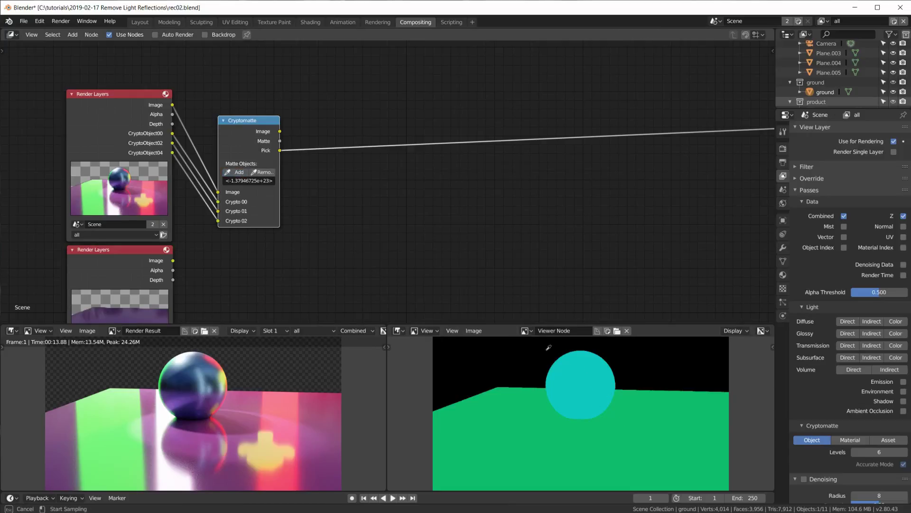
left_click(242, 172)
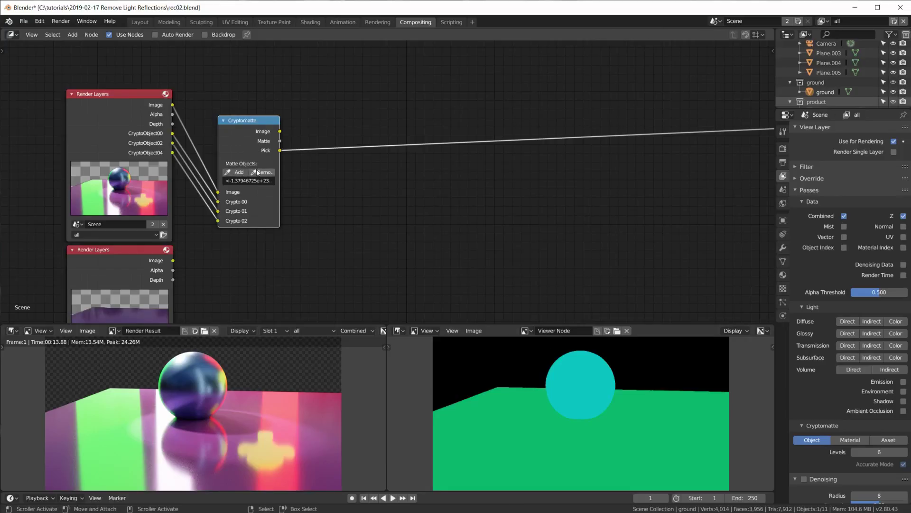
left_click(250, 141, "ctrl+shift")
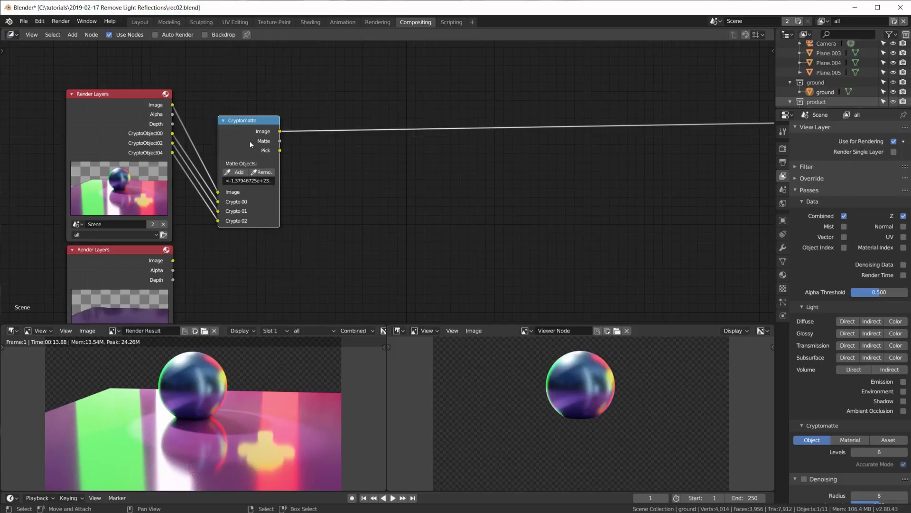
- Collapse the Cryptomatte node and add a Set Alpha node fed by the Render Layers image
key("h")
key("shift+a")
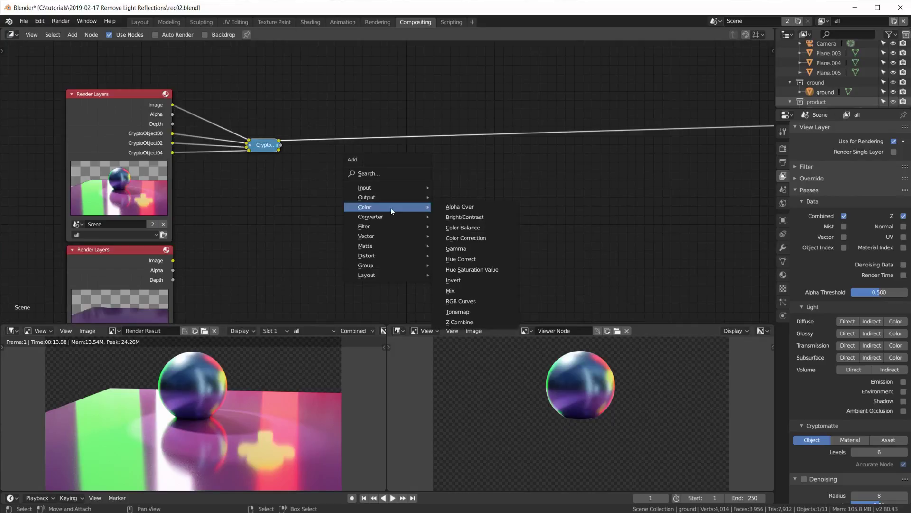
left_click(457, 353)
left_click(396, 121)
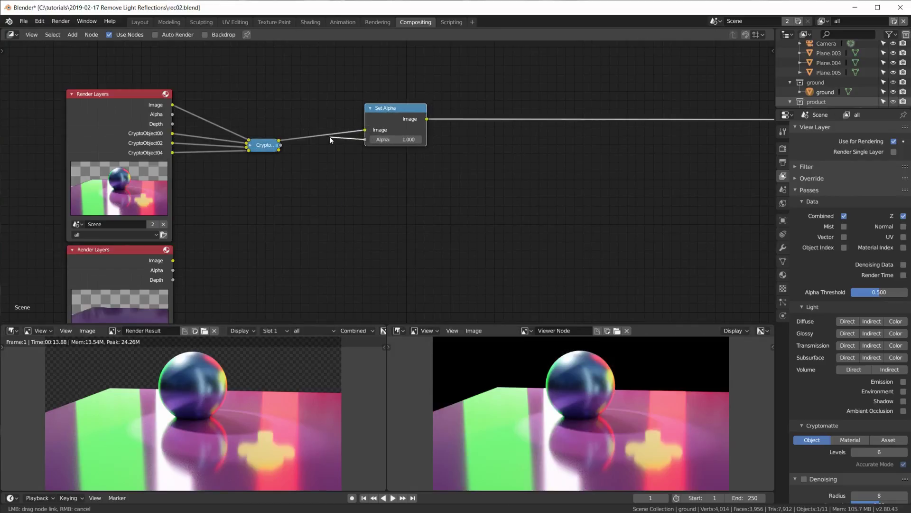
left_click_drag(280, 145, 365, 139)
mouse_move(173, 105)
left_mouse_down()
mouse_move(365, 130)
mouse_move(341, 113)
left_mouse_up()
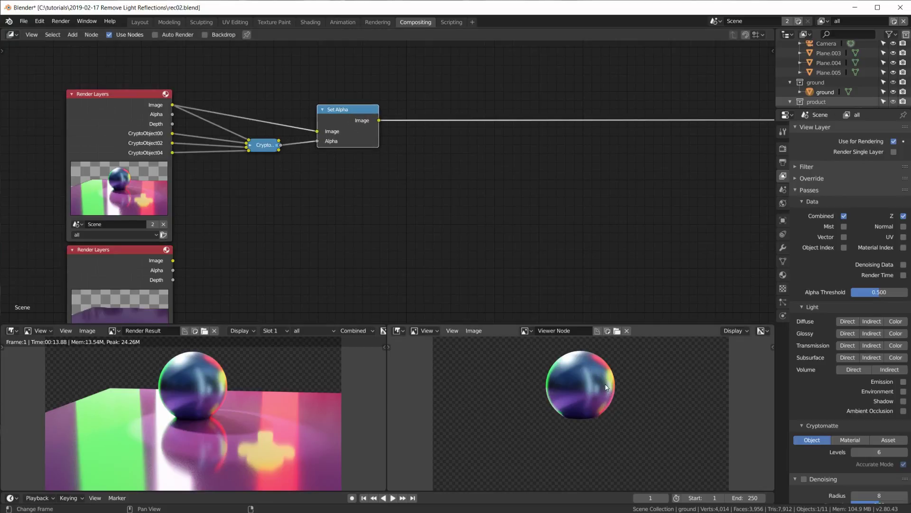
scroll(498, 143, "down", 2)
- Insert an Alpha Over node before the viewer with the sphere over a dark green background
key("shift+a")
left_click(554, 135)
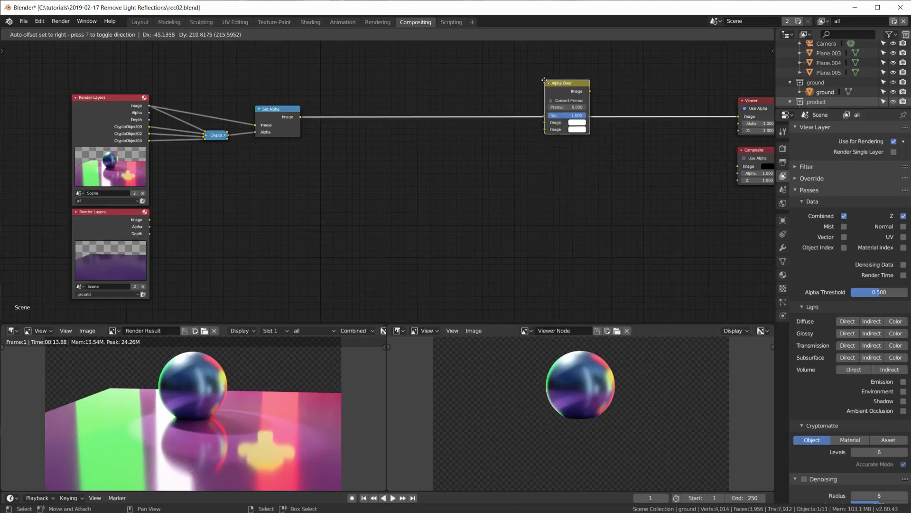
left_click(582, 105)
left_click_drag(583, 146, 583, 153)
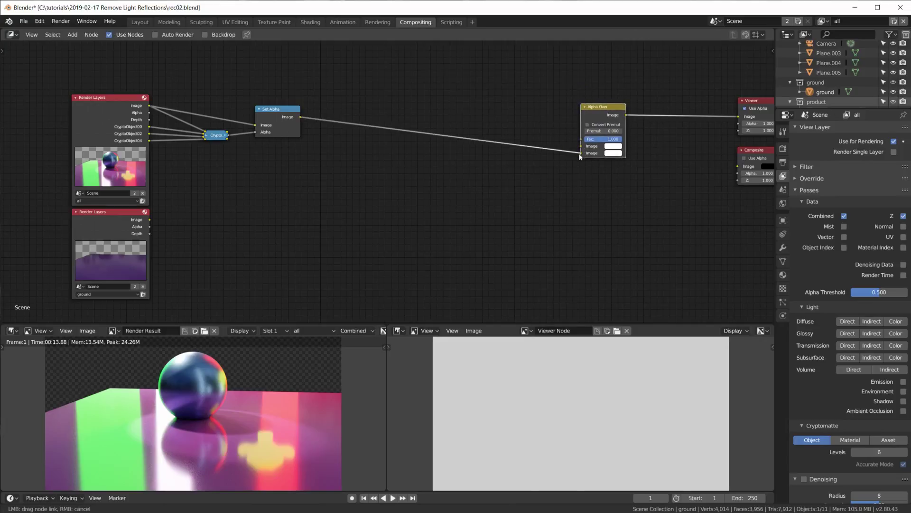
left_click(607, 146)
left_click(614, 66)
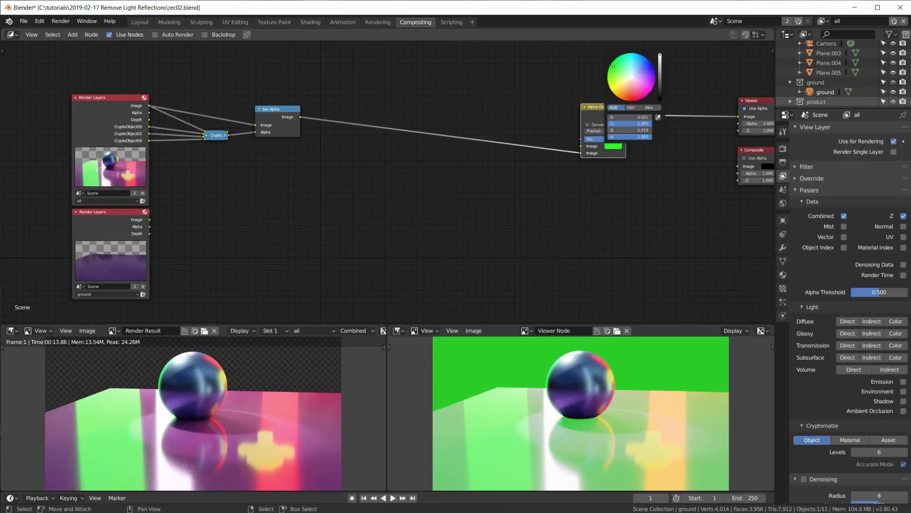
left_click(660, 85)
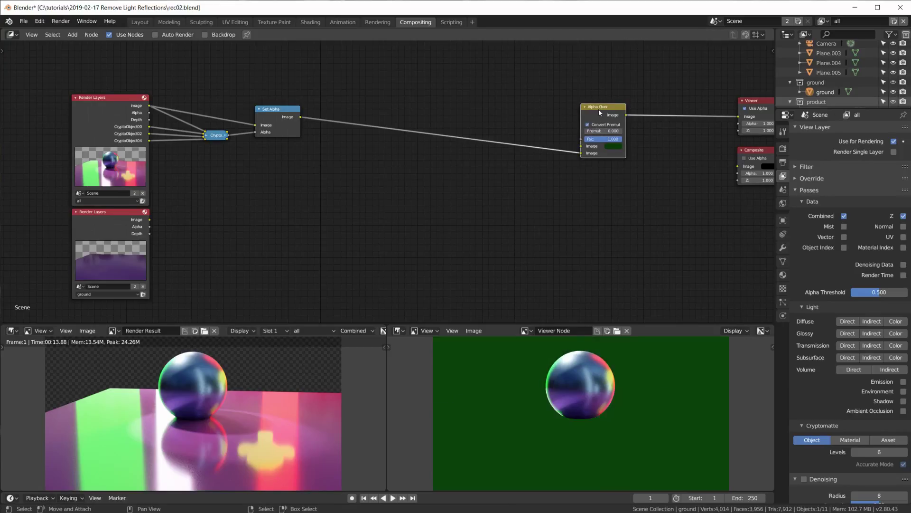
- Rearrange the Alpha Over and Render Layers nodes and enable the Glossy Indirect pass
left_click_drag(599, 109, 626, 116)
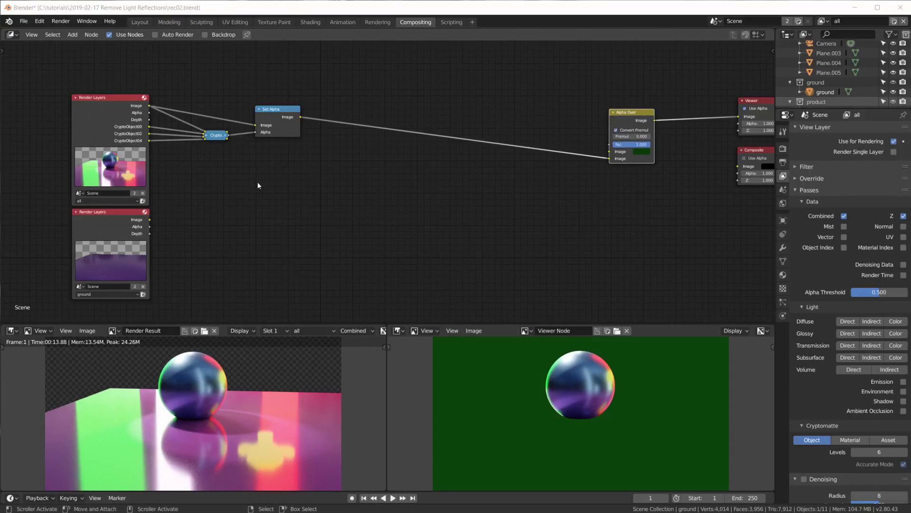
left_click_drag(107, 97, 109, 71)
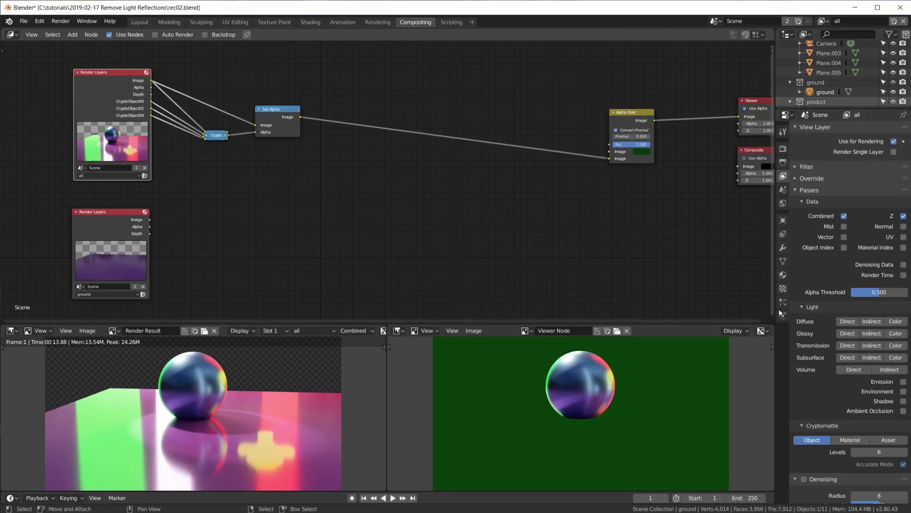
left_click(871, 333)
- Re-render the scene and cycle the Viewer to the GlossInd reflections pass
key("F12")
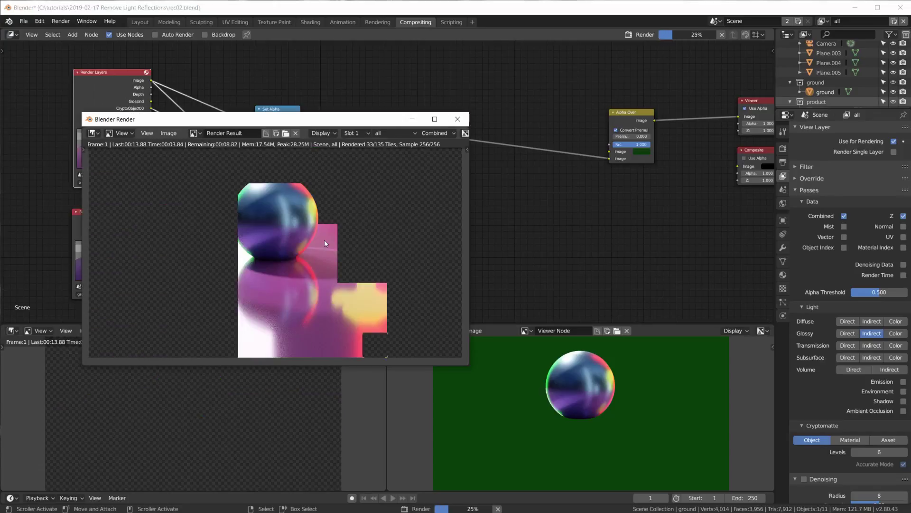
key("Escape")
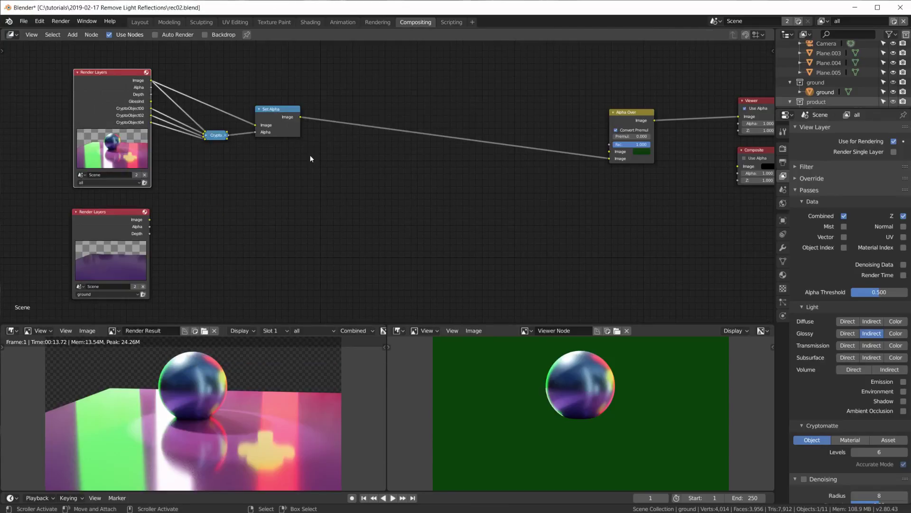
scroll(138, 88, "up", 2)
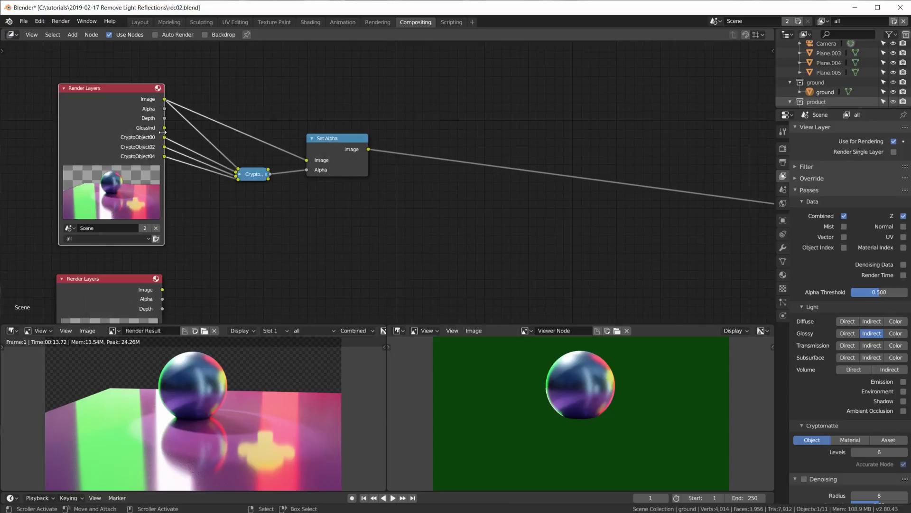
left_click(134, 122, "ctrl+shift")
left_click(134, 122, "ctrl+shift")
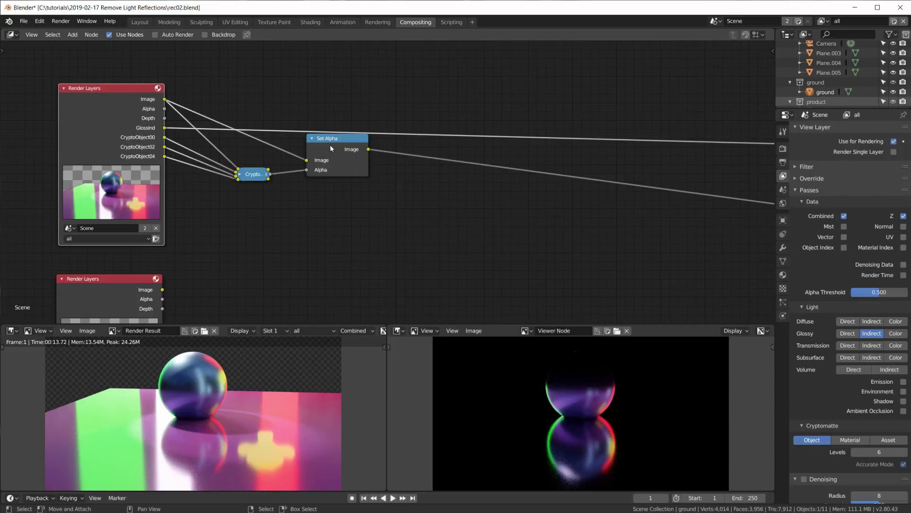
scroll(330, 145, "down", 3)
scroll(384, 182, "down", 1)
- Tidy the nodes and add a Set Alpha node fed by GlossInd for image and alpha
middle_click_drag(396, 185, 344, 164)
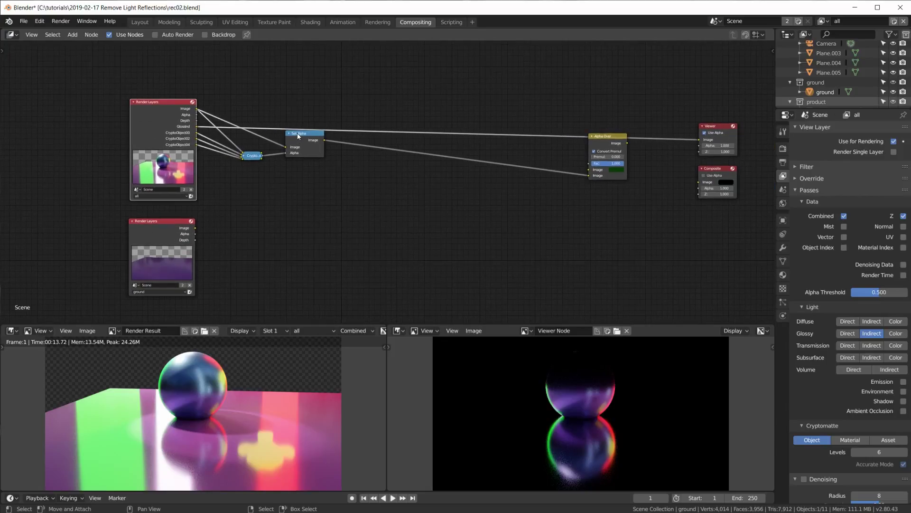
left_click_drag(299, 135, 323, 87)
left_click_drag(252, 156, 263, 114)
scroll(296, 140, "up", 2)
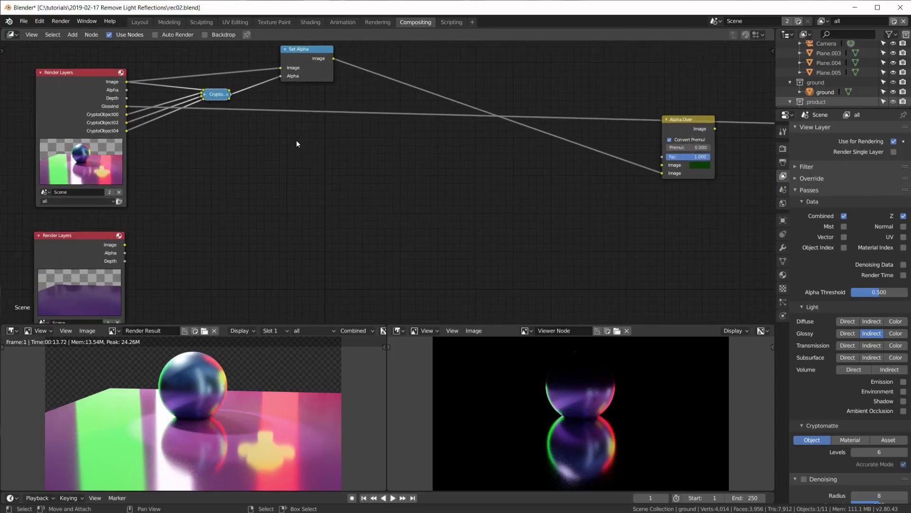
key("shift+a")
left_click(390, 316)
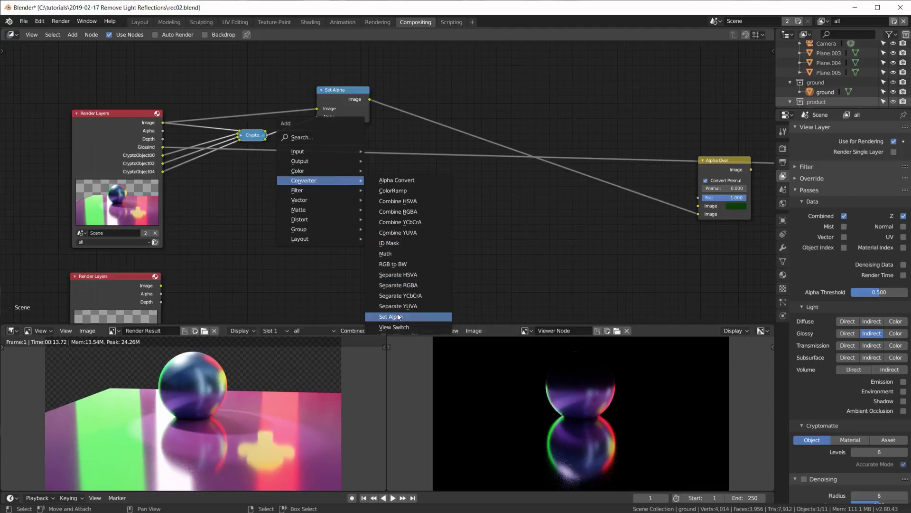
left_click(344, 169)
left_click_drag(344, 168, 344, 172)
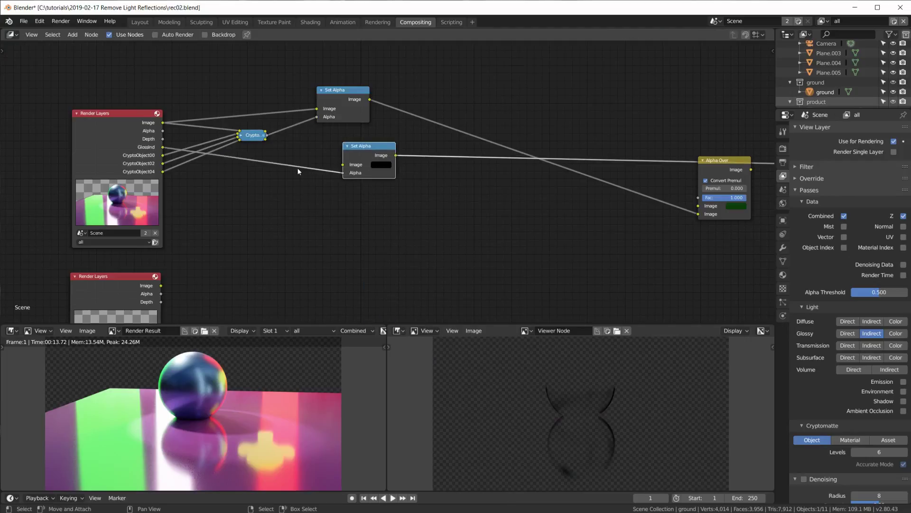
left_click_drag(162, 146, 354, 172)
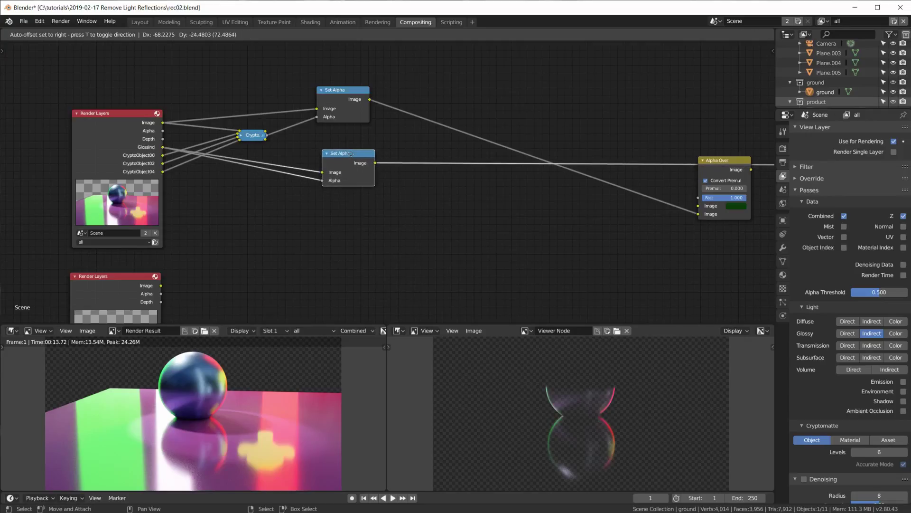
- Duplicate the Alpha Over node and feed the glossy Set Alpha output into the first one
left_click(724, 160)
key("shift+d")
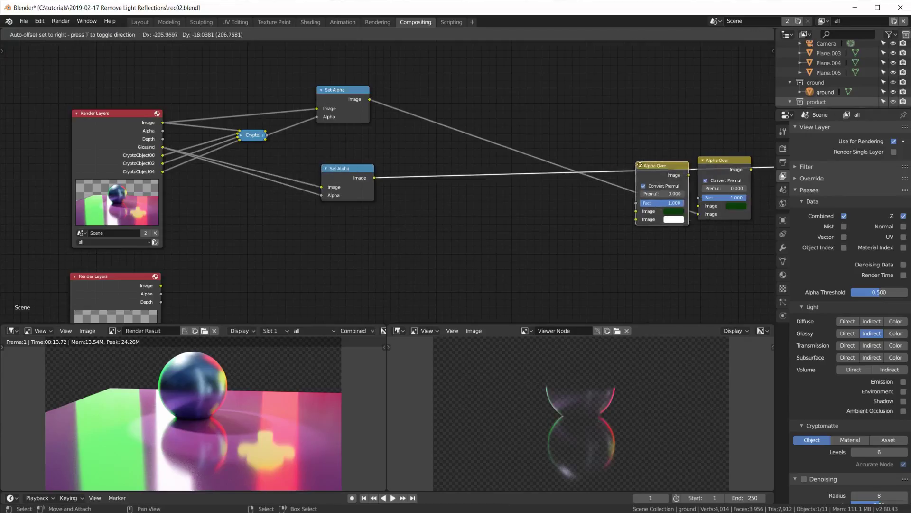
left_click(634, 154)
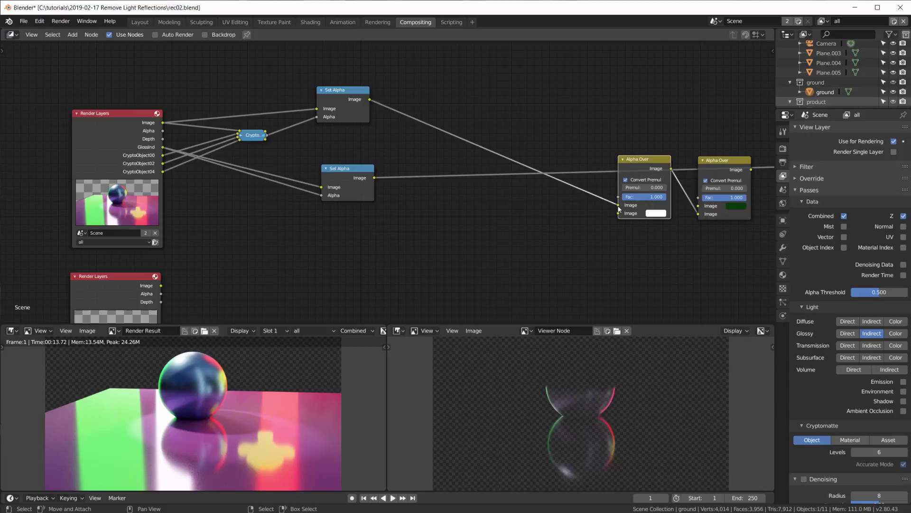
left_click_drag(374, 177, 618, 213)
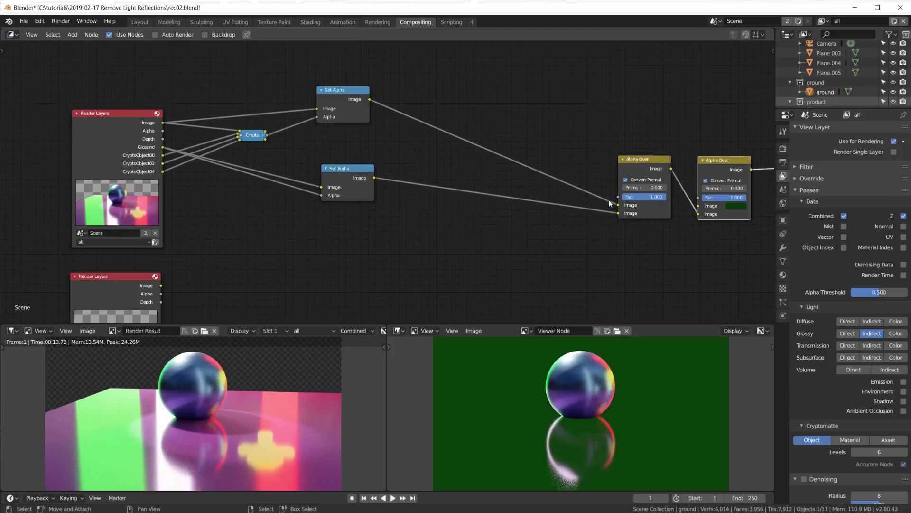
- Connect the ground Render Layers image output to the second Alpha Over's Image input
left_click_drag(356, 174, 353, 165)
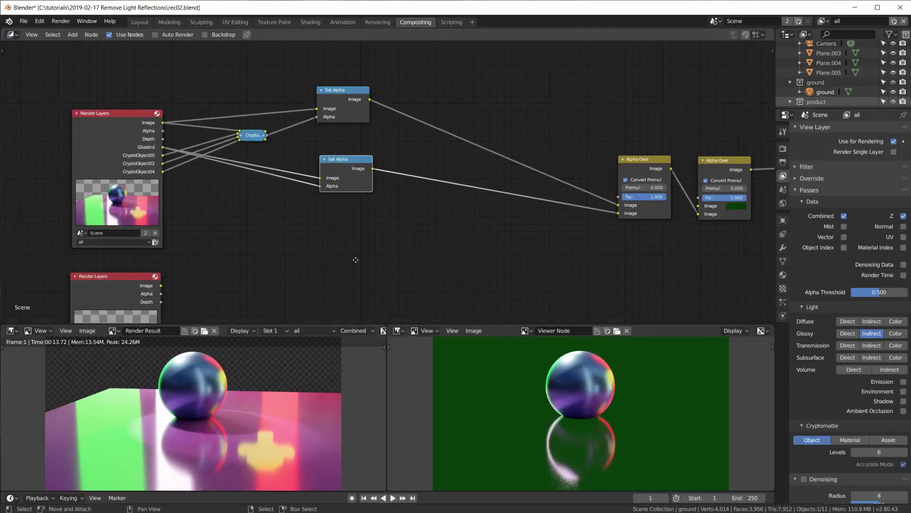
middle_click_drag(357, 268, 349, 195)
left_click_drag(153, 211, 594, 142)
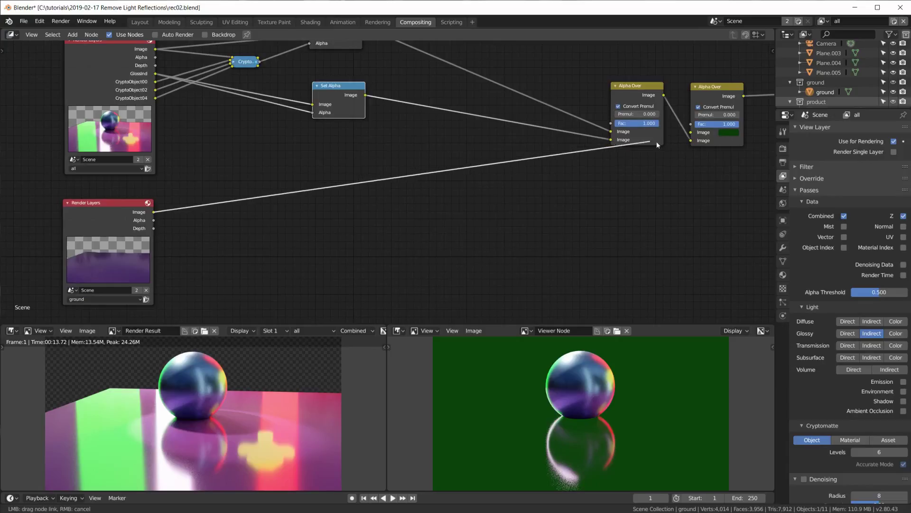
left_click_drag(595, 139, 689, 134)
scroll(535, 171, "down", 2)
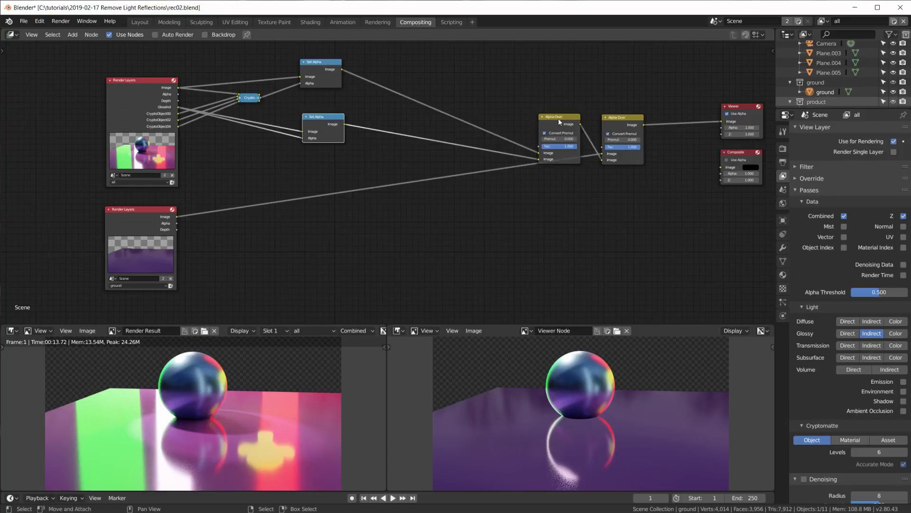
- Spread the two Alpha Over nodes apart and shift the node view right
left_click_drag(559, 119, 486, 114)
left_click_drag(628, 118, 580, 142)
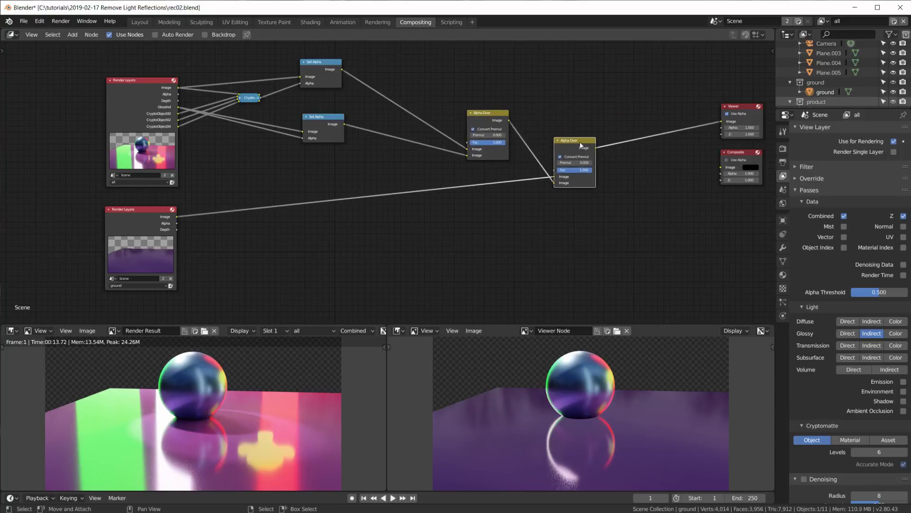
scroll(339, 249, "up", 1)
middle_click_drag(340, 250, 430, 249)
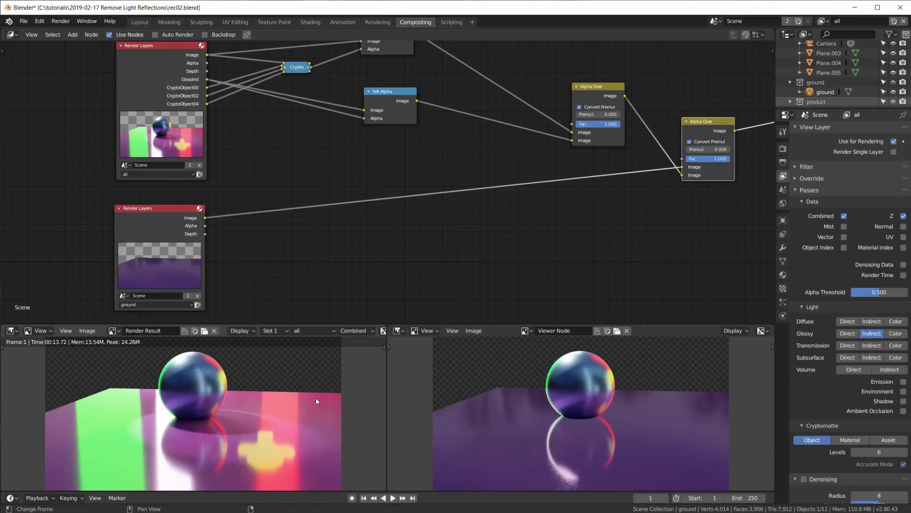
- Enable the Diffuse Direct pass, re-render, and save the blend file
left_click(847, 320)
key("F12")
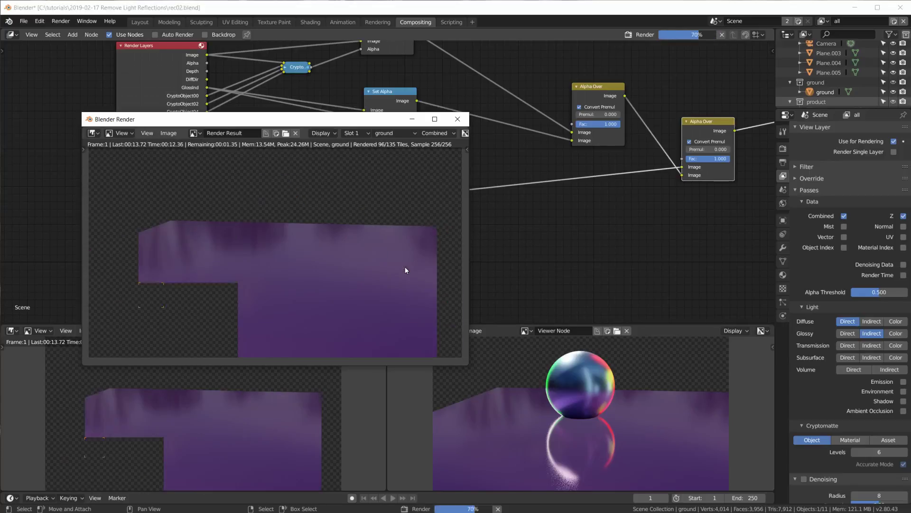
key("Escape")
key("ctrl+s")
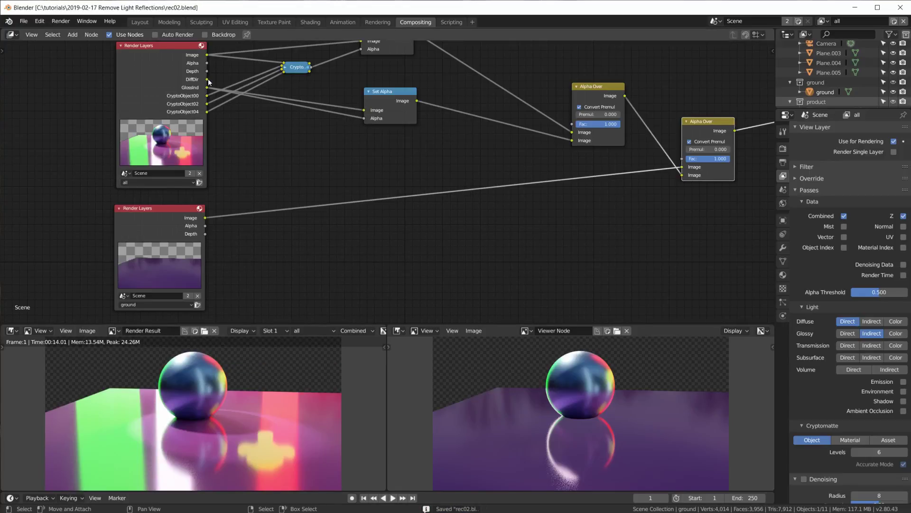
- Add a Soft Light Mix node on the ground link fed by DiffDir, and preview it
key("shift+a")
left_click(347, 271)
left_click(311, 203)
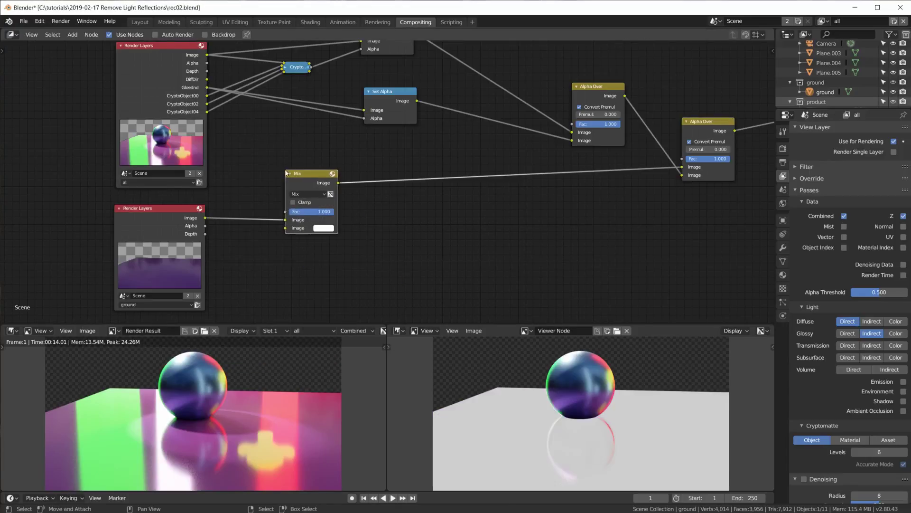
left_click(309, 289)
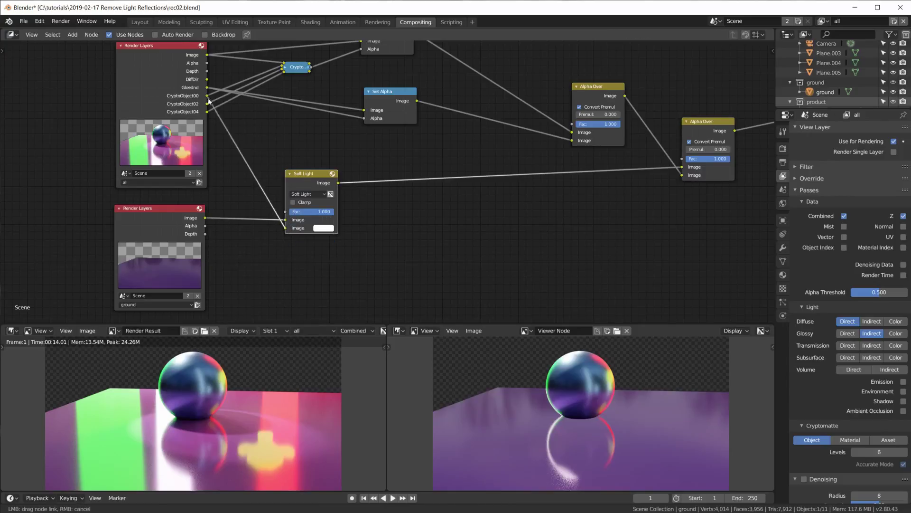
left_click_drag(285, 229, 208, 79)
middle_click_drag(362, 217, 308, 194)
left_click(264, 178, "ctrl+shift")
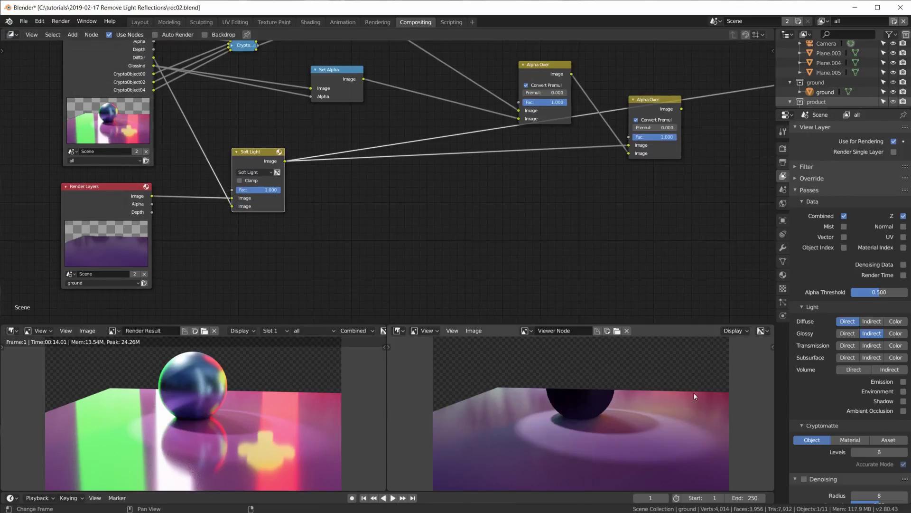
- Add a Color Balance node after the mix, frame the tree, and move the Viewer left
middle_click_drag(525, 151, 544, 166)
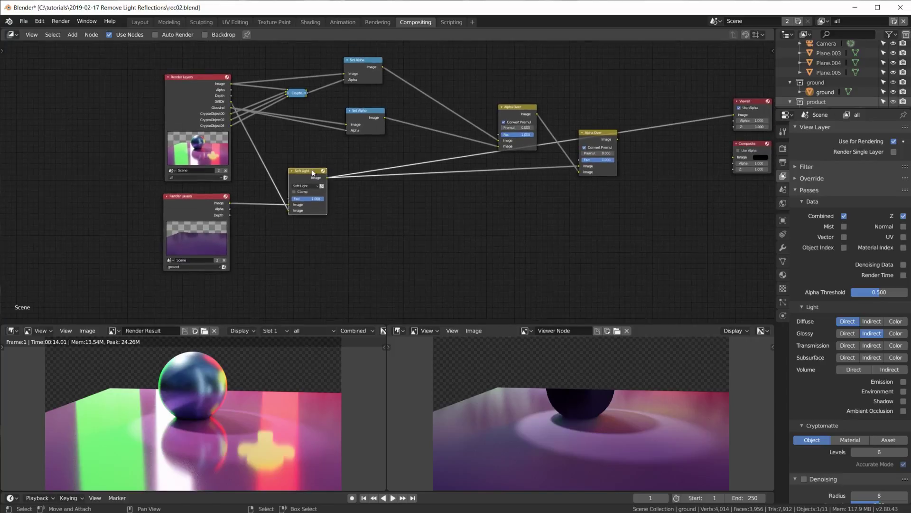
key("shift+a")
left_click(399, 252)
scroll(388, 239, "up", 3)
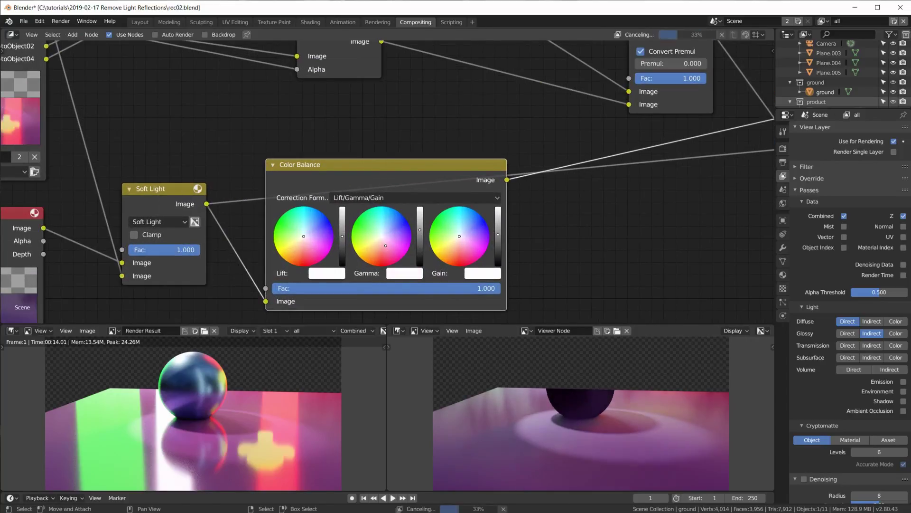
key("Home")
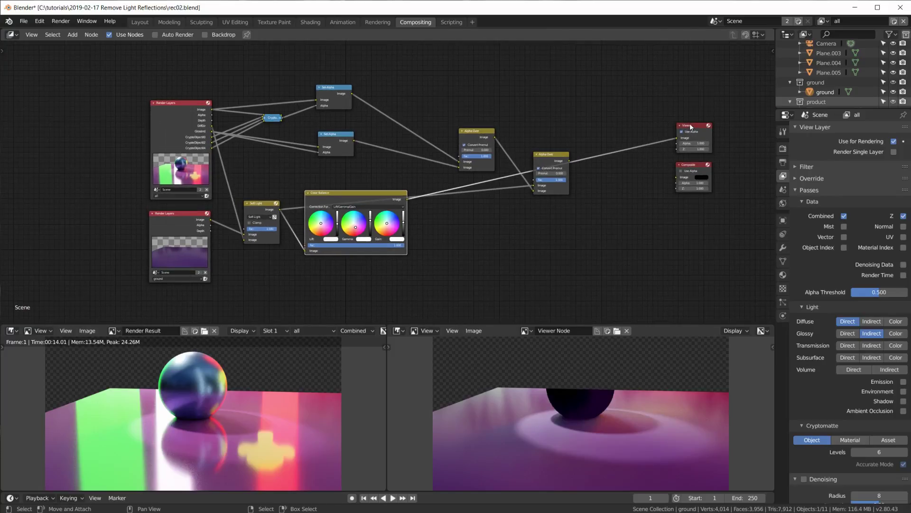
left_click_drag(690, 126, 616, 128)
- Insert the final Alpha Over before the Viewer and feed it the Color Balance output
left_click_drag(692, 165, 617, 174)
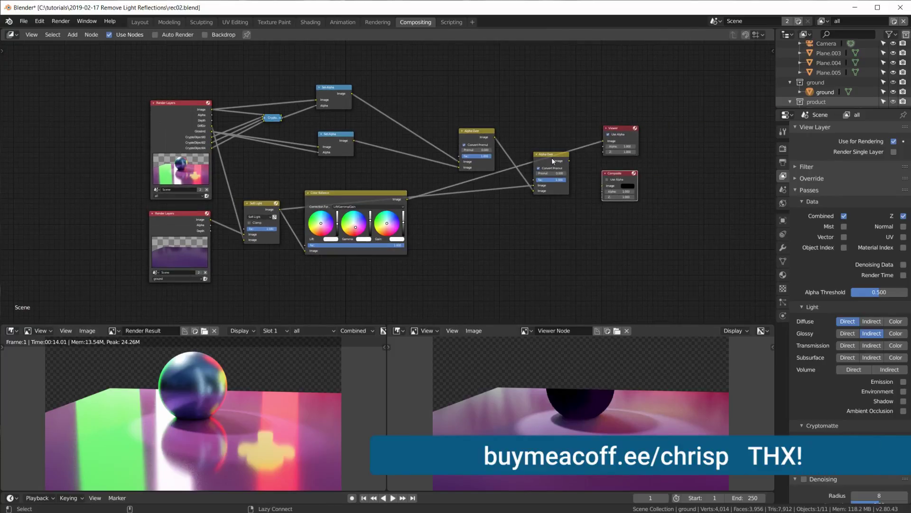
left_click_drag(537, 152, 538, 153)
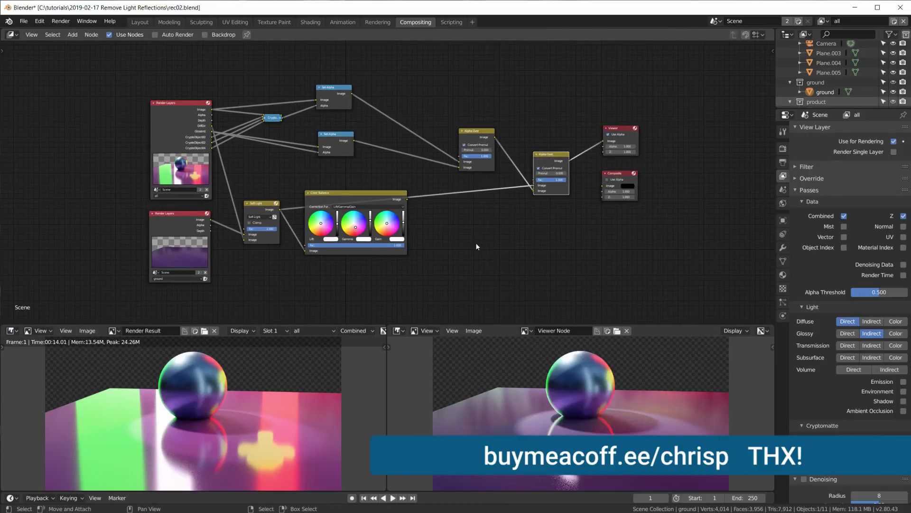
left_click_drag(415, 200, 533, 185)
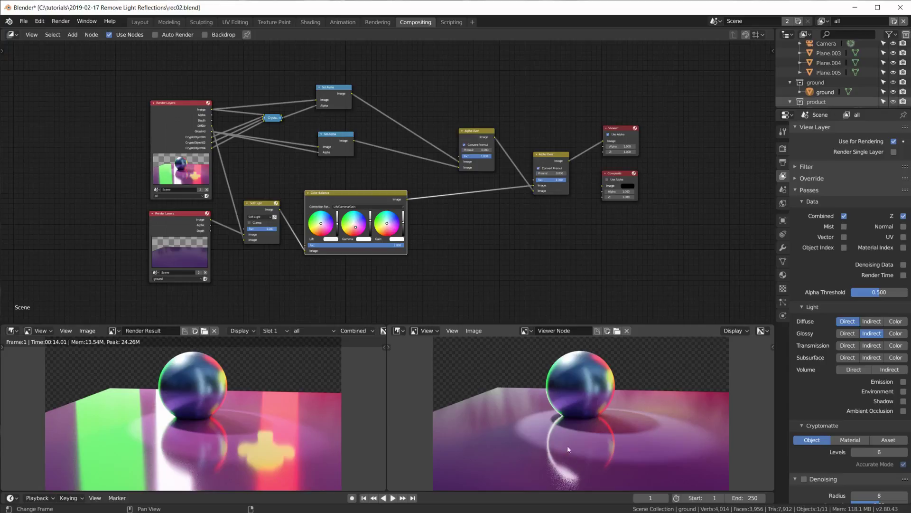
- Import the floor photo as an image node and add a Scale node set to Render Size
left_click_drag(459, 245, 534, 283)
scroll(513, 274, "up", 2)
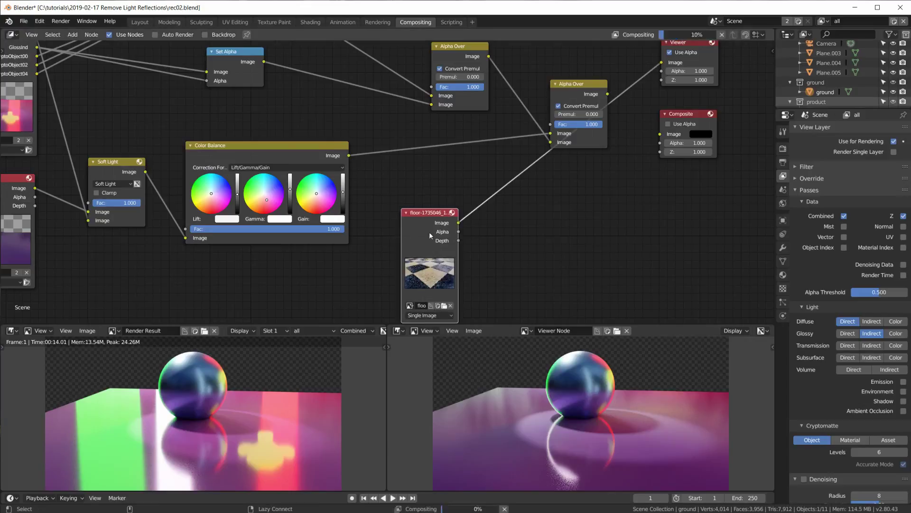
left_click(429, 231, "ctrl+shift")
key("shift+a")
left_click(550, 418)
left_click(505, 235)
left_click(506, 258)
- Add a Hue Saturation Value node and connect the floor chain into Alpha Over
key("shift+a")
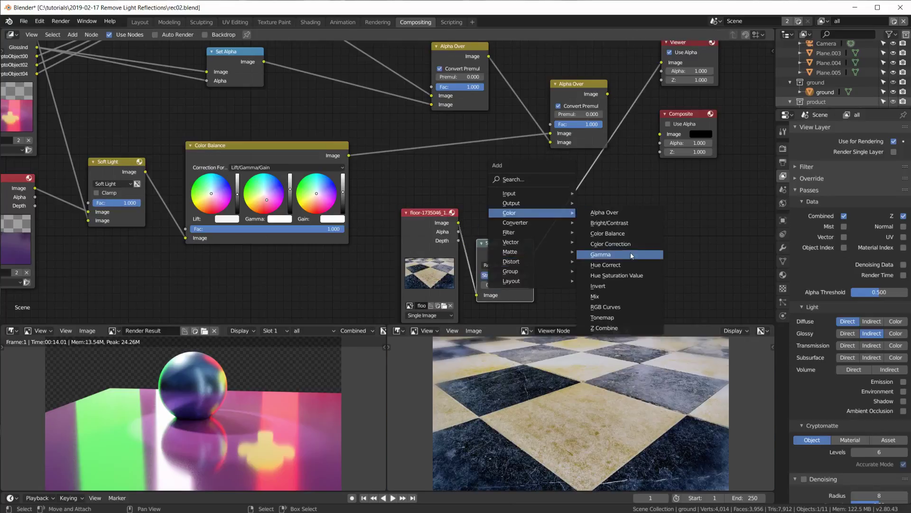
left_click(598, 256)
left_click(563, 245)
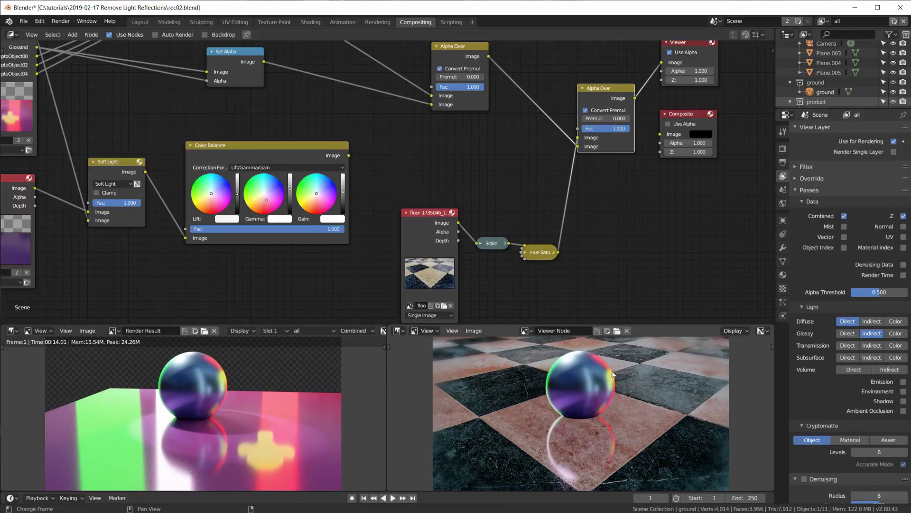